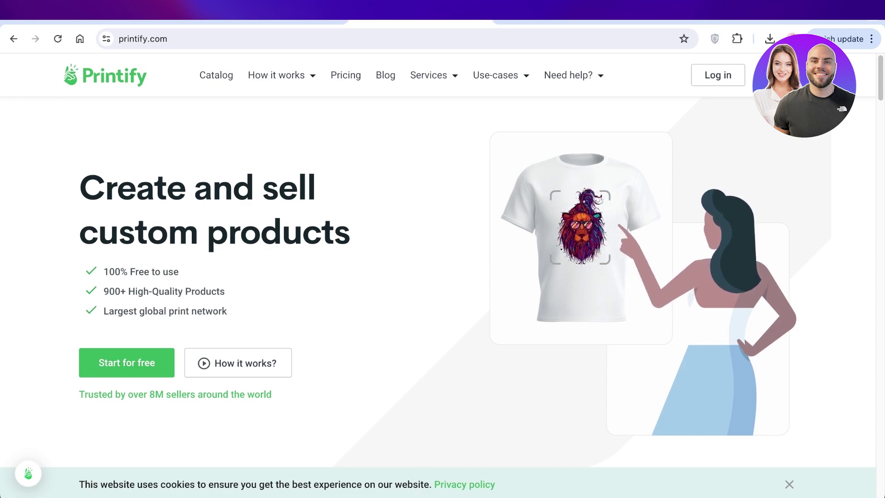
Scroll the Printify homepage down to the 'Easily add your design to a wide range of products' section.
{"action": "scroll", "coordinate": [438, 277], "scroll_direction": "down", "scroll_amount": 10}
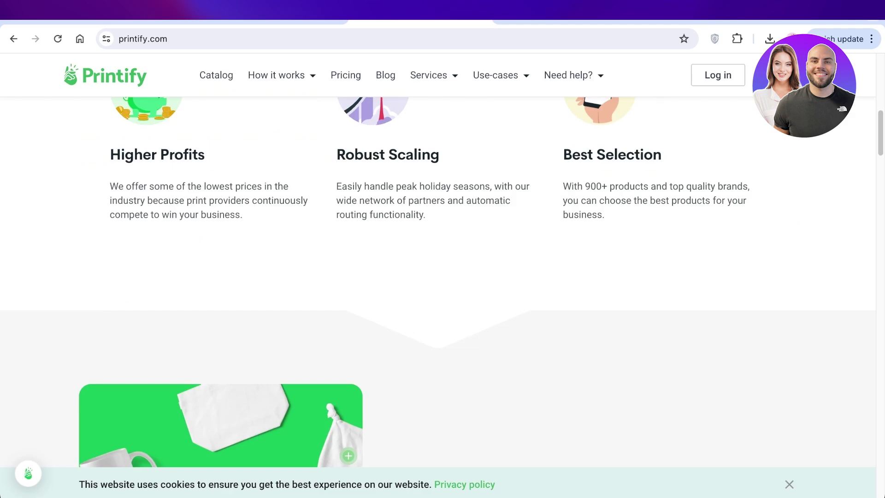
{"action": "scroll", "coordinate": [438, 277], "scroll_direction": "down", "scroll_amount": 7}
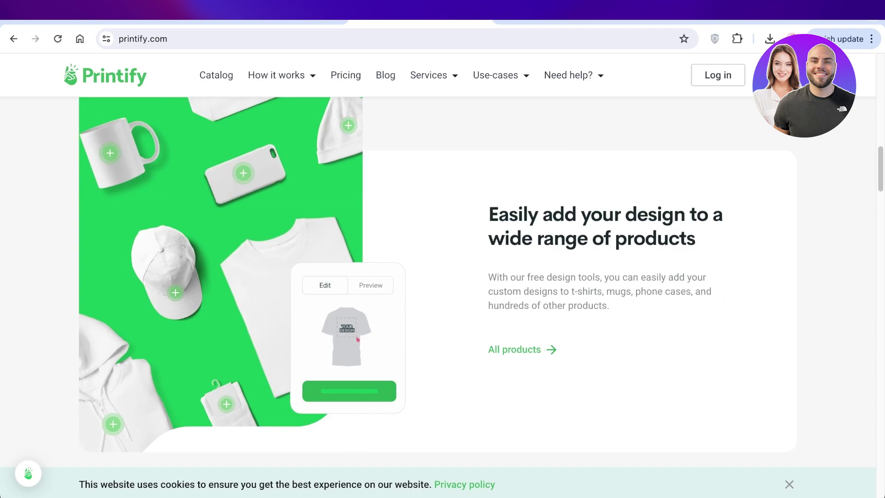
{"action": "scroll", "coordinate": [438, 277], "scroll_direction": "down", "scroll_amount": 2}
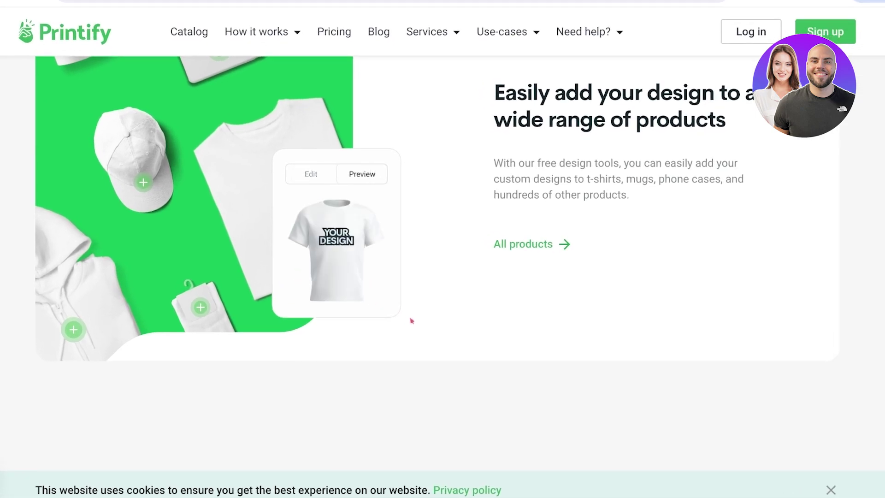
{"action": "scroll", "coordinate": [443, 208], "scroll_direction": "down", "scroll_amount": 10}
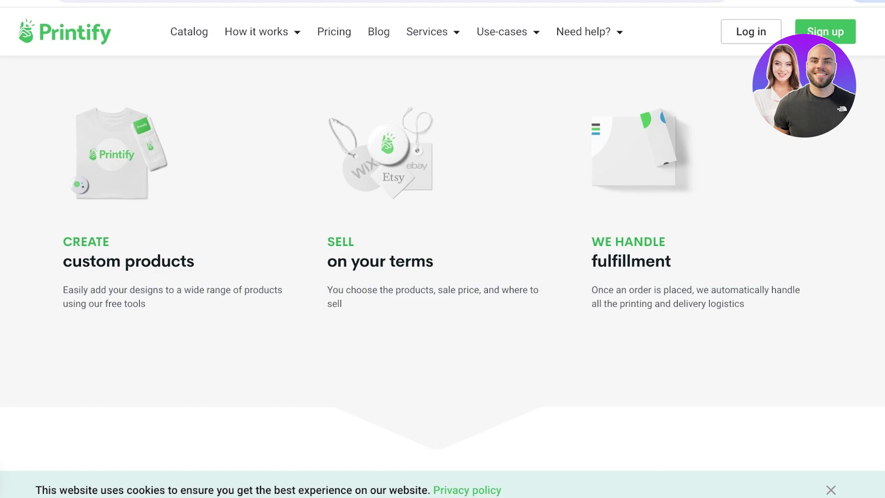
{"action": "scroll", "coordinate": [442, 272], "scroll_direction": "down", "scroll_amount": 8}
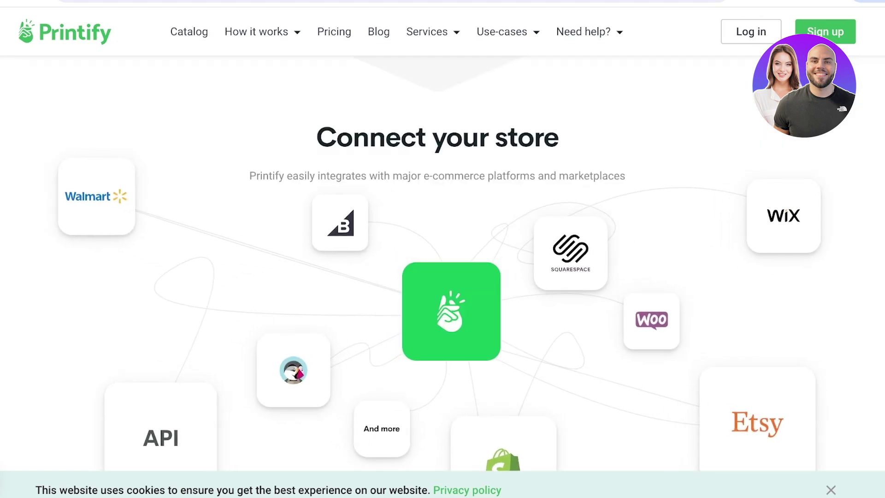
{"action": "scroll", "coordinate": [442, 272], "scroll_direction": "down", "scroll_amount": 6}
{"action": "scroll", "coordinate": [443, 272], "scroll_direction": "down", "scroll_amount": 5}
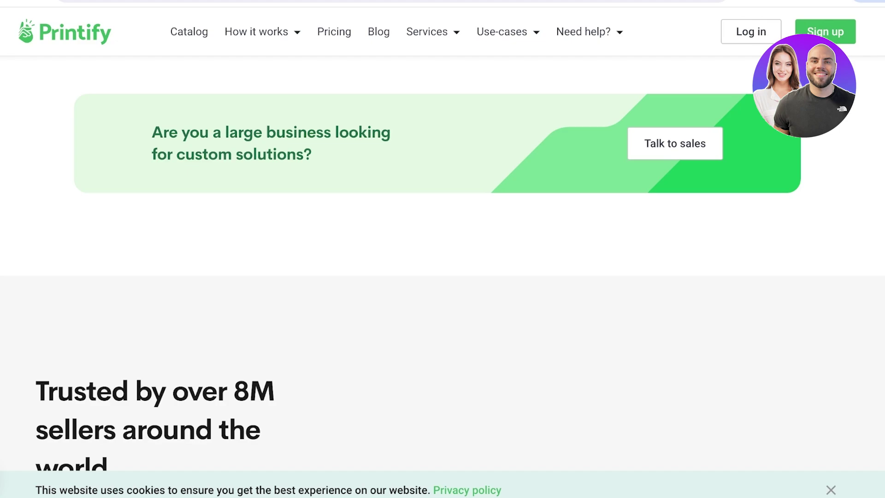
{"action": "scroll", "coordinate": [443, 258], "scroll_direction": "up", "scroll_amount": 15}
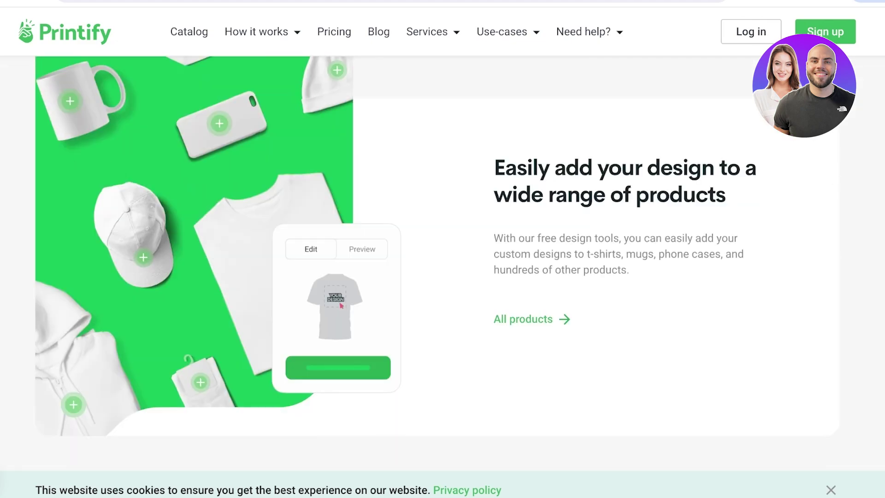
{"action": "scroll", "coordinate": [443, 258], "scroll_direction": "up", "scroll_amount": 5}
{"action": "scroll", "coordinate": [443, 259], "scroll_direction": "up", "scroll_amount": 7}
{"action": "scroll", "coordinate": [442, 259], "scroll_direction": "down", "scroll_amount": 12}
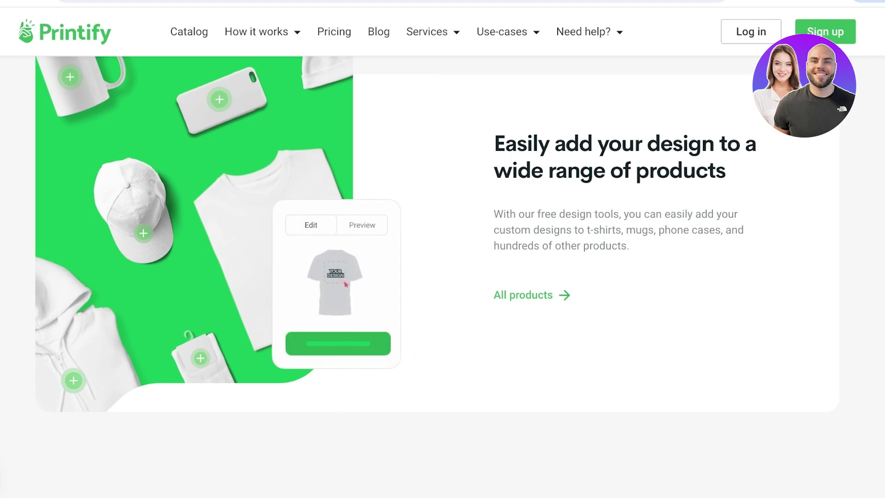
Open the Pricing page and scroll through the plan comparison.
{"action": "left_click", "coordinate": [333, 31]}
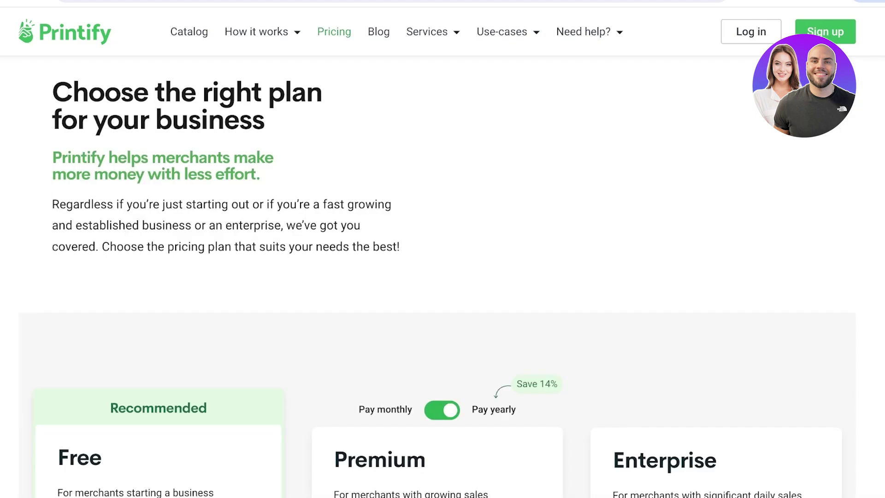
{"action": "scroll", "coordinate": [443, 277], "scroll_direction": "down", "scroll_amount": 15}
{"action": "scroll", "coordinate": [443, 277], "scroll_direction": "up", "scroll_amount": 10}
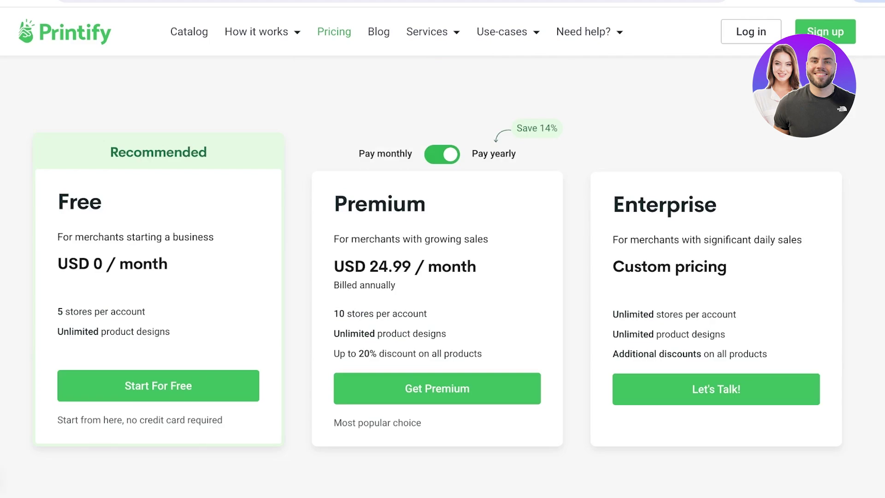
{"action": "scroll", "coordinate": [442, 277], "scroll_direction": "down", "scroll_amount": 3}
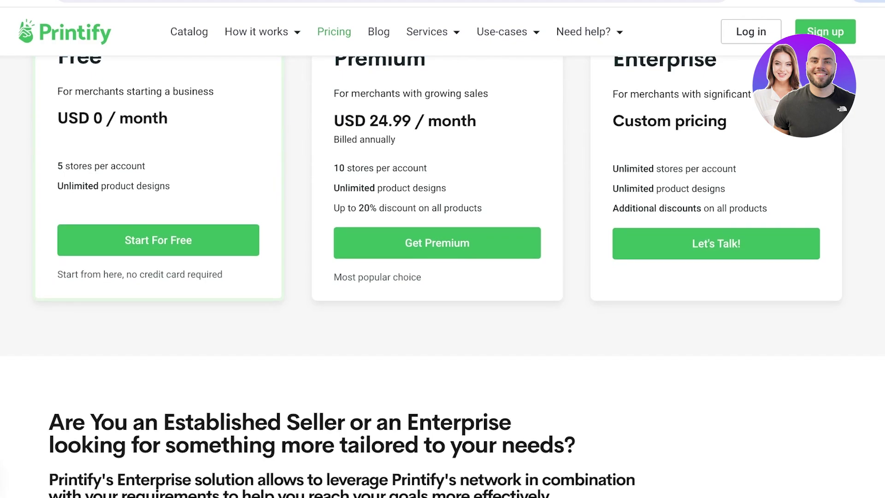
{"action": "scroll", "coordinate": [443, 276], "scroll_direction": "down", "scroll_amount": 8}
{"action": "scroll", "coordinate": [443, 276], "scroll_direction": "up", "scroll_amount": 14}
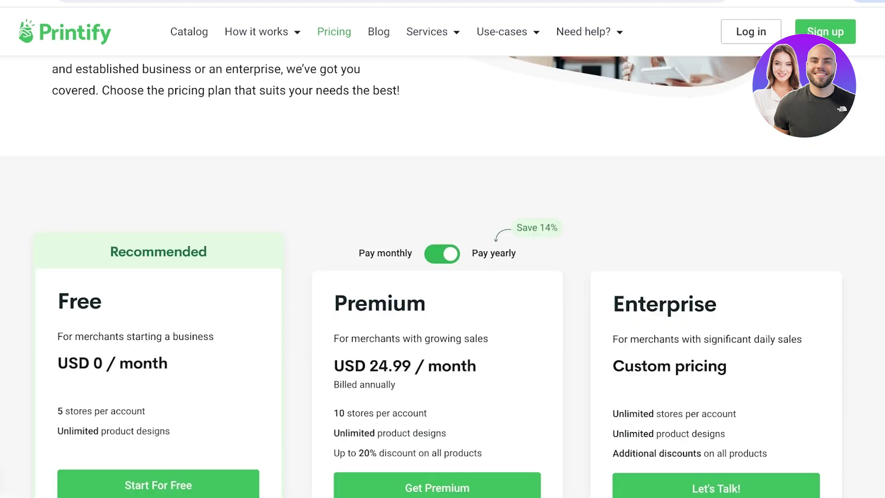
{"action": "scroll", "coordinate": [442, 277], "scroll_direction": "down", "scroll_amount": 3}
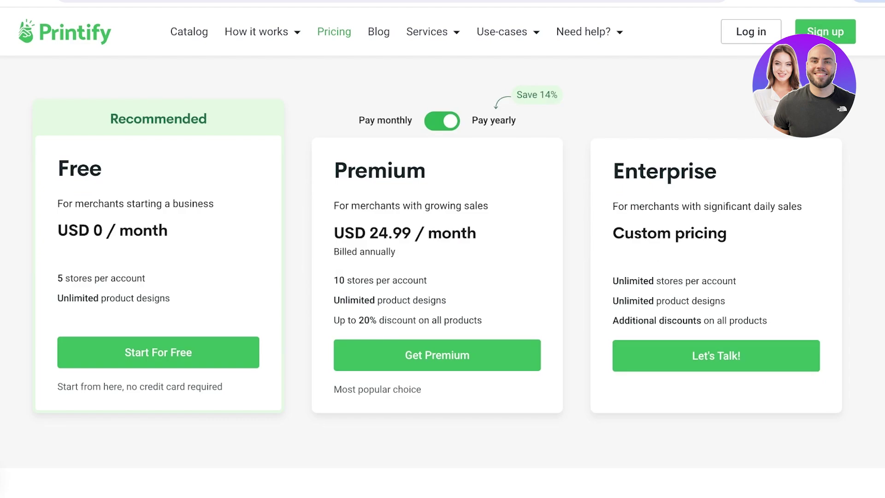
{"action": "scroll", "coordinate": [442, 276], "scroll_direction": "down", "scroll_amount": 15}
{"action": "scroll", "coordinate": [442, 277], "scroll_direction": "up", "scroll_amount": 8}
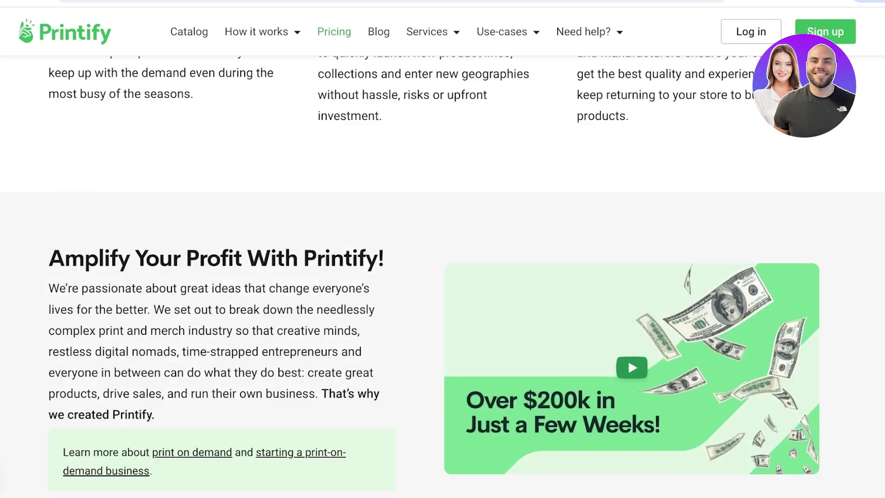
{"action": "scroll", "coordinate": [442, 276], "scroll_direction": "up", "scroll_amount": 15}
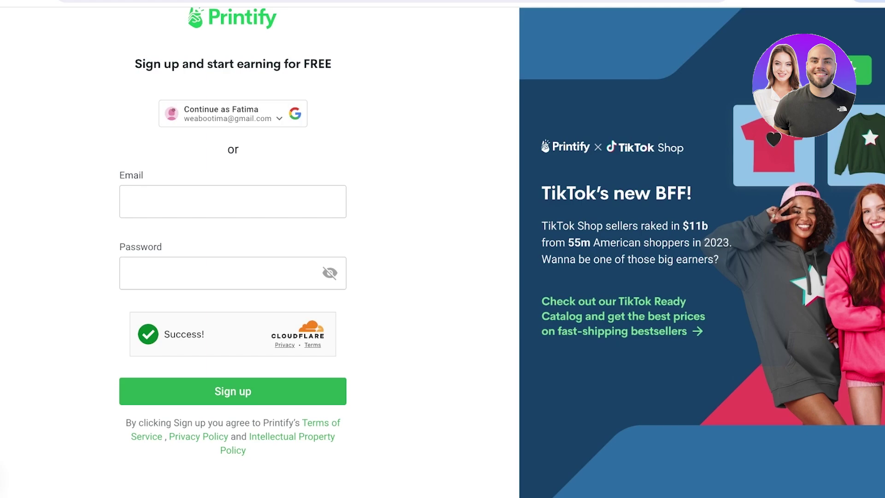
Enter the account e-mail address in the Email field, correcting a typo.
{"action": "left_click", "coordinate": [185, 202]}
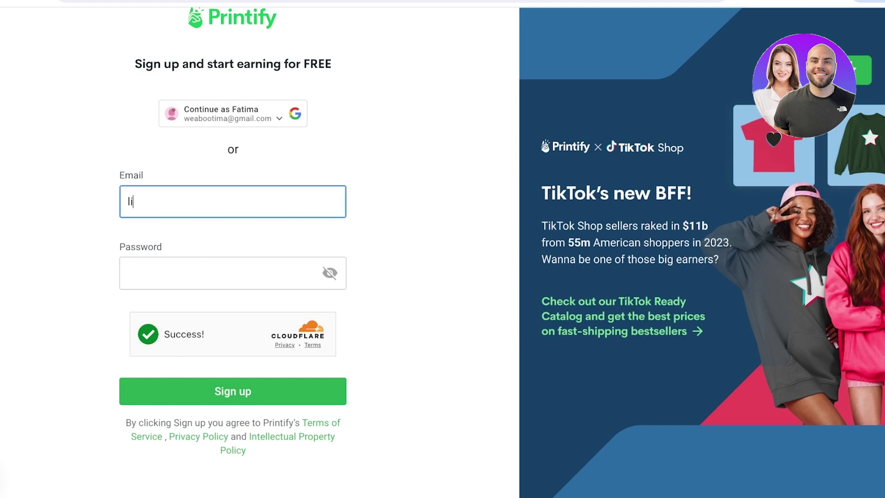
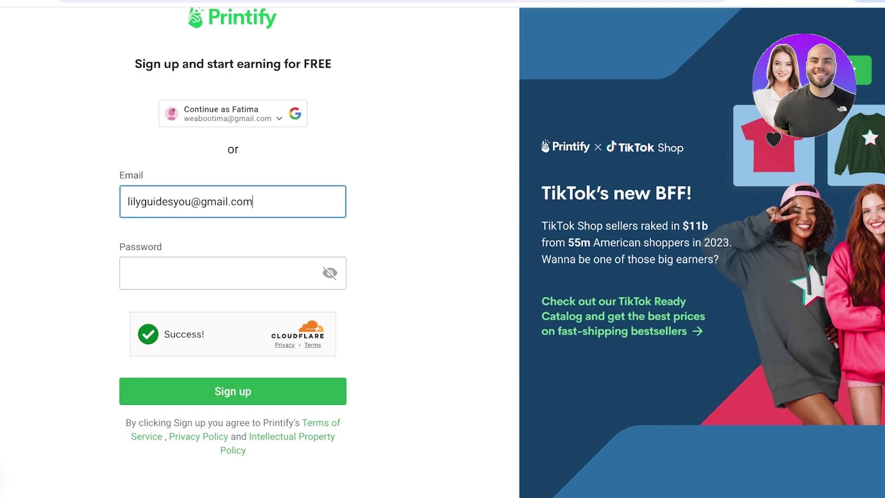
Enter the account password and submit the sign-up form.
{"action": "left_click", "coordinate": [221, 273]}
{"action": "type", "text": "•••••"}
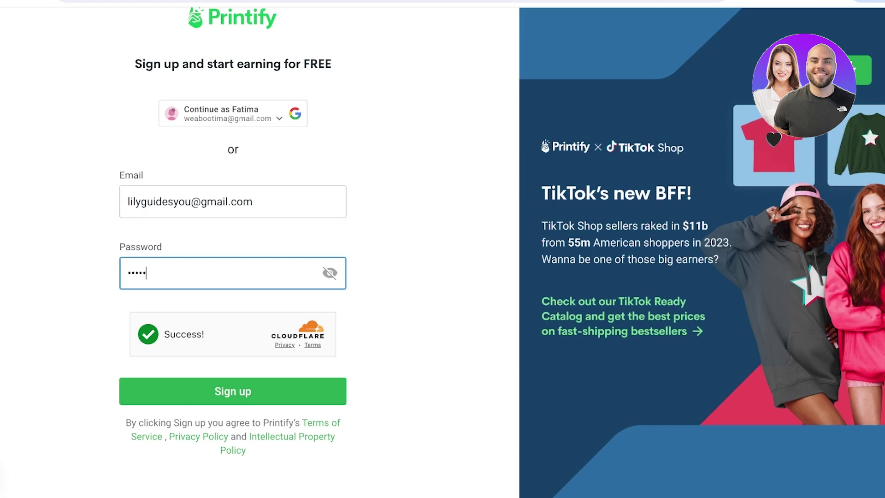
{"action": "type", "text": "••••"}
{"action": "key", "text": "Return"}
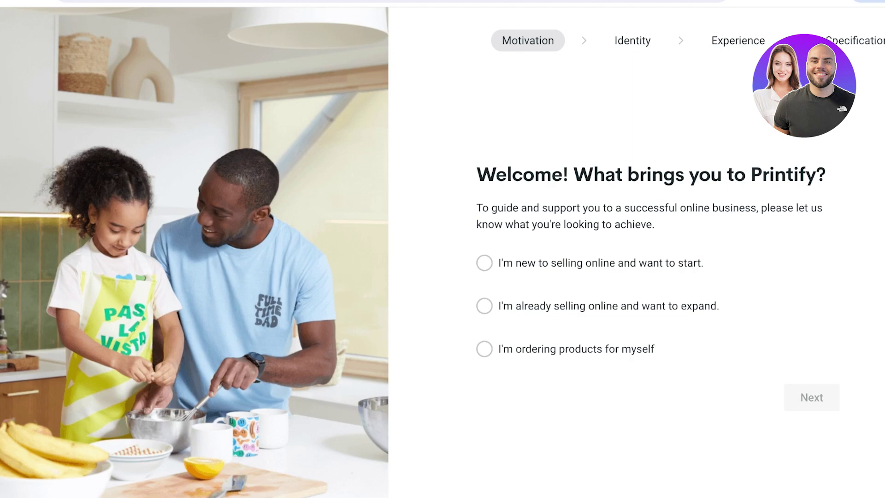
Answer onboarding with 'I'm new to selling online' and Artist/Designer.
{"action": "left_click", "coordinate": [485, 263]}
{"action": "left_click", "coordinate": [811, 398]}
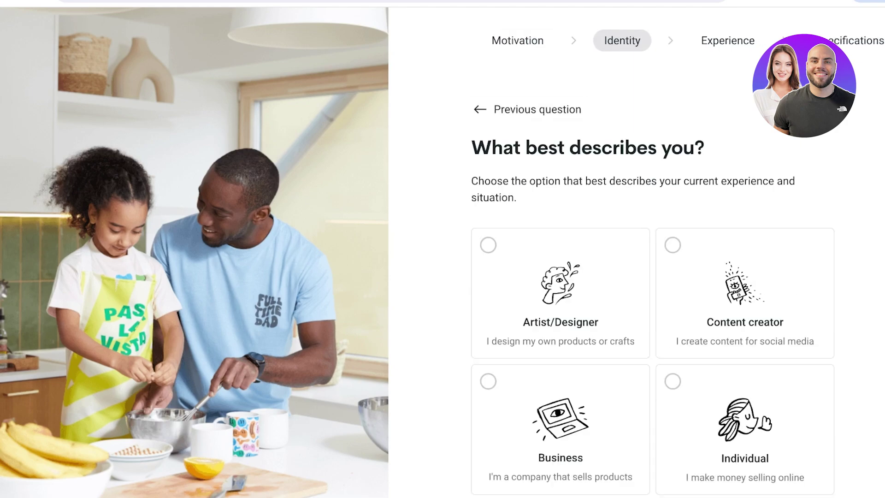
{"action": "left_click", "coordinate": [488, 245]}
{"action": "scroll", "coordinate": [652, 276], "scroll_direction": "down", "scroll_amount": 5}
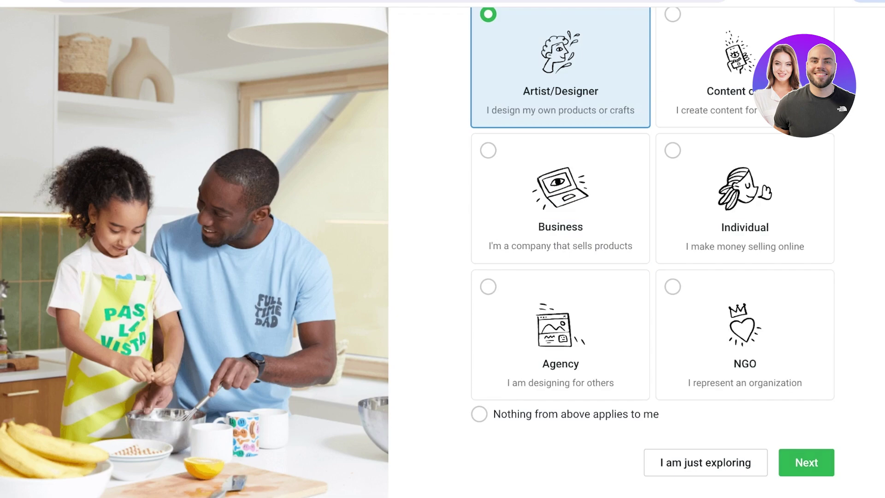
{"action": "left_click", "coordinate": [806, 462]}
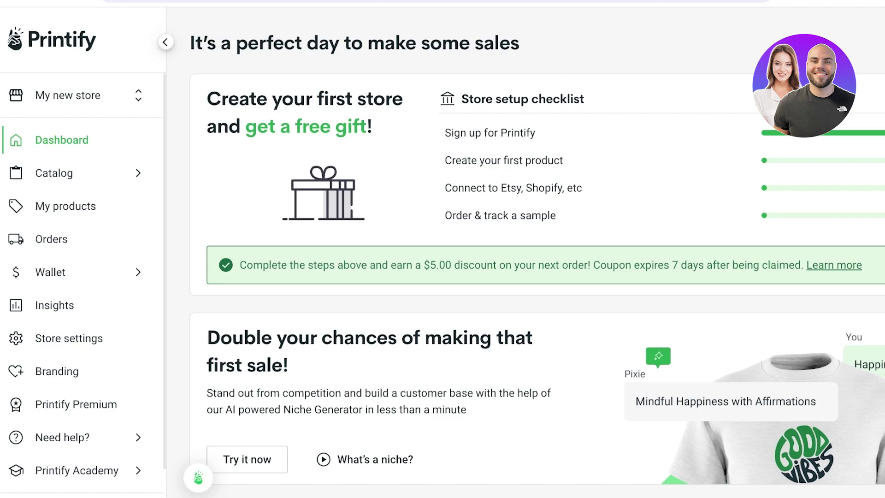
Open the settings for 'My new store' via Manage my stores.
{"action": "left_click", "coordinate": [74, 95]}
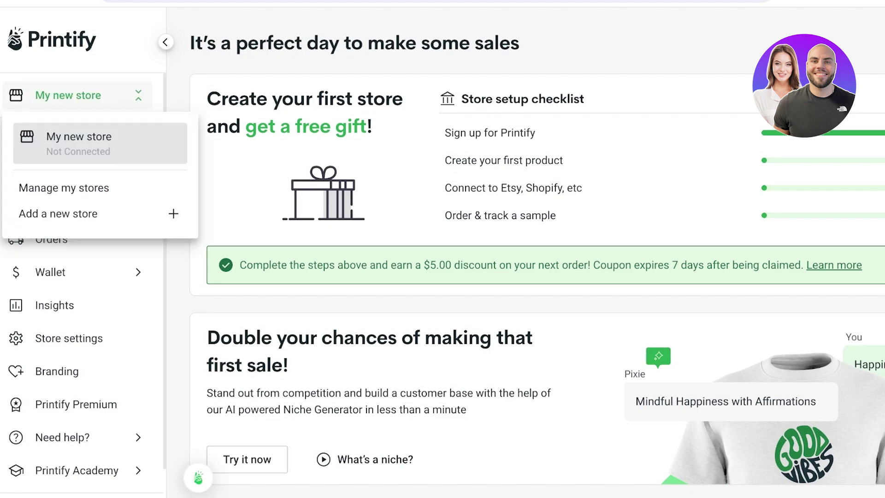
{"action": "left_click", "coordinate": [64, 188]}
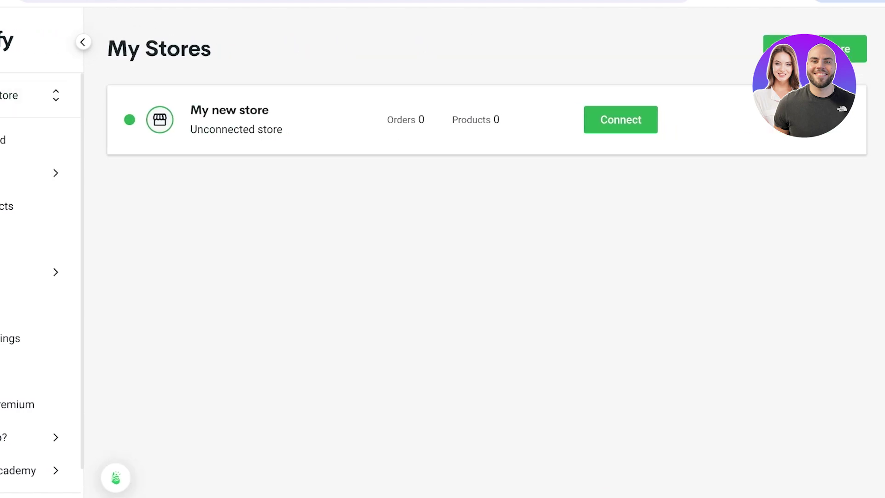
{"action": "left_click", "coordinate": [853, 92]}
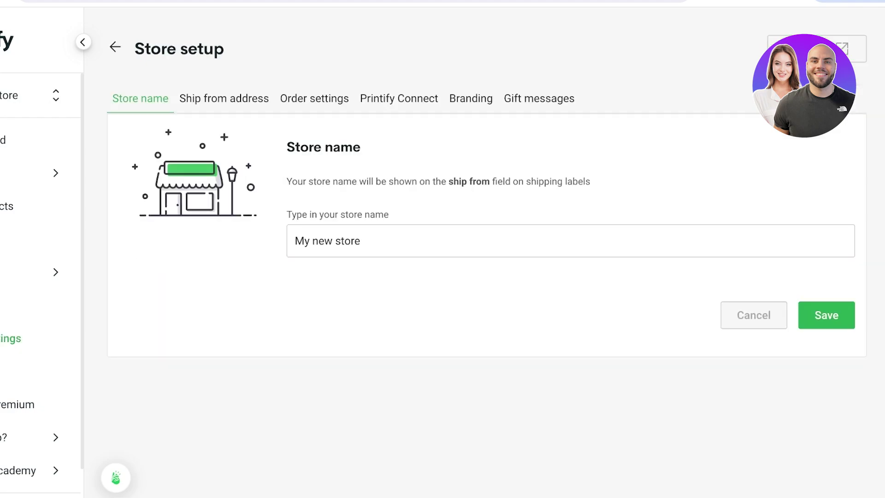
Replace the store name with 'Lily Designs' and save it.
{"action": "triple_click", "coordinate": [348, 240]}
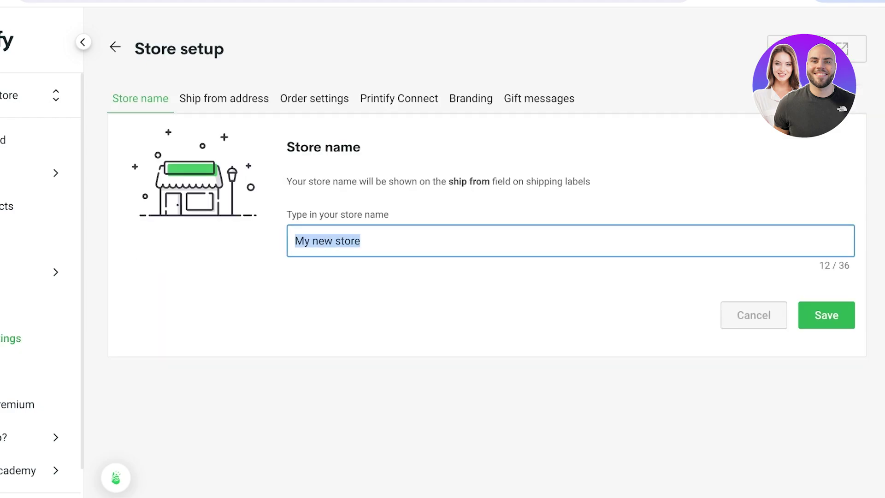
{"action": "type", "text": "S"}
{"action": "key", "text": "BackSpace"}
{"action": "type", "text": "Lily "}
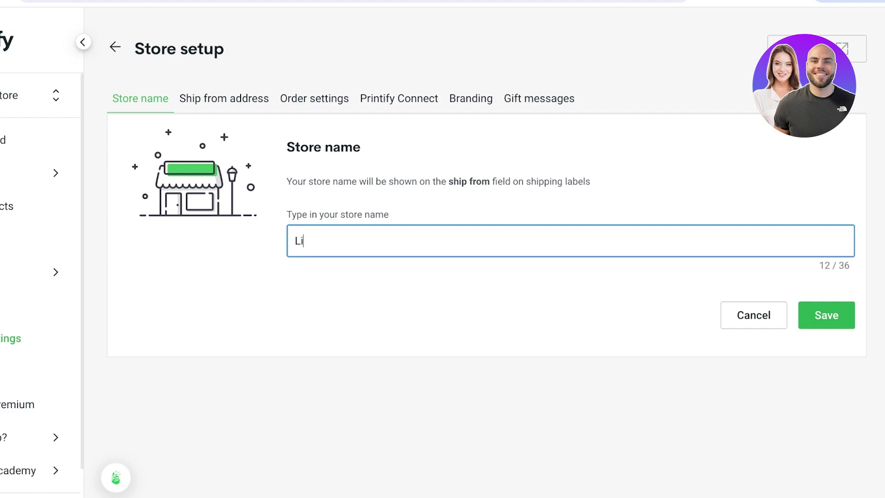
{"action": "type", "text": "Designs"}
{"action": "key", "text": "Return"}
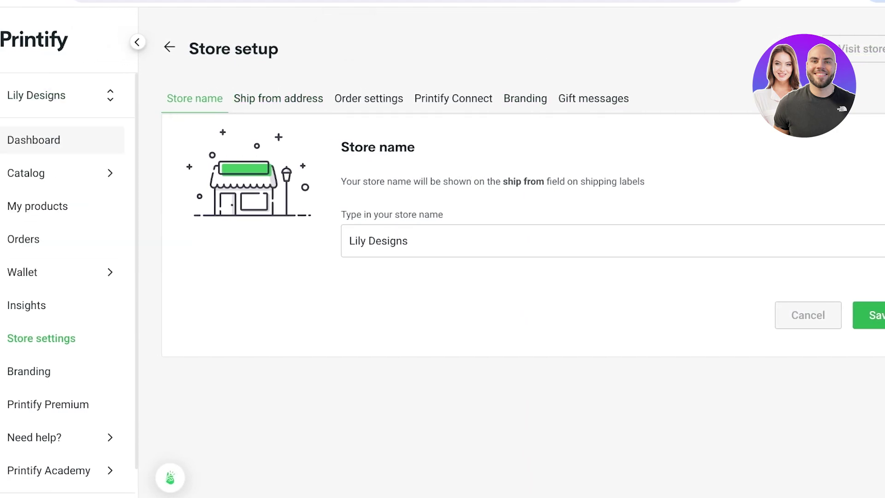
{"action": "left_click", "coordinate": [33, 140]}
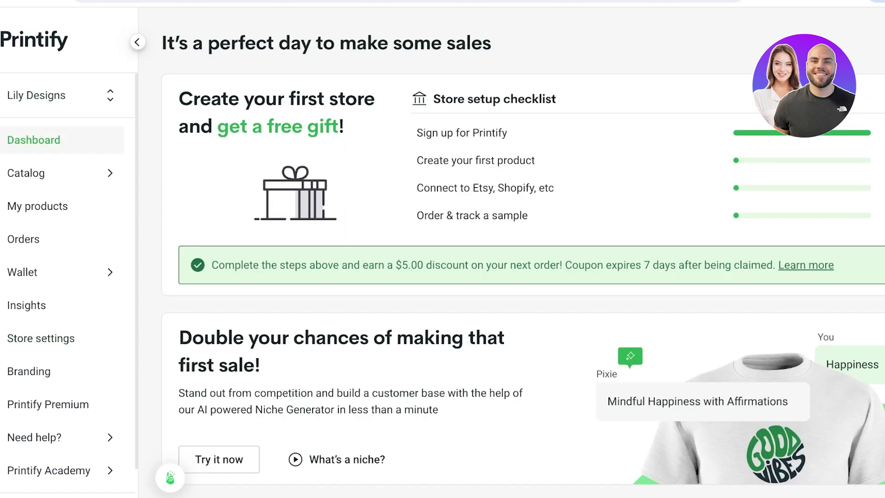
{"action": "scroll", "coordinate": [62, 265], "scroll_direction": "down", "scroll_amount": 2}
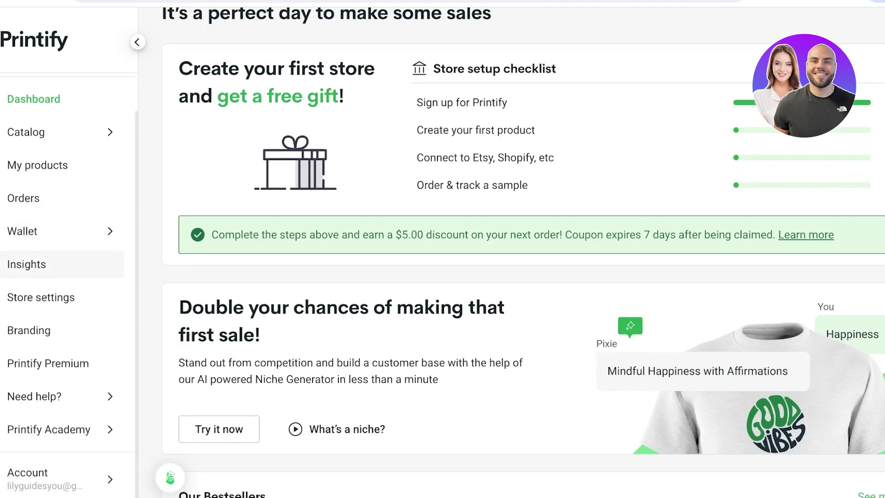
{"action": "scroll", "coordinate": [63, 277], "scroll_direction": "up", "scroll_amount": 2}
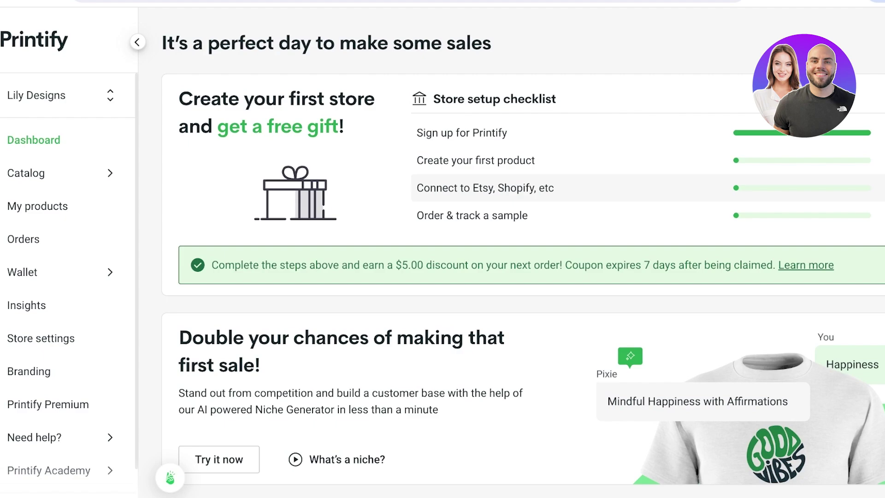
{"action": "left_click", "coordinate": [41, 338]}
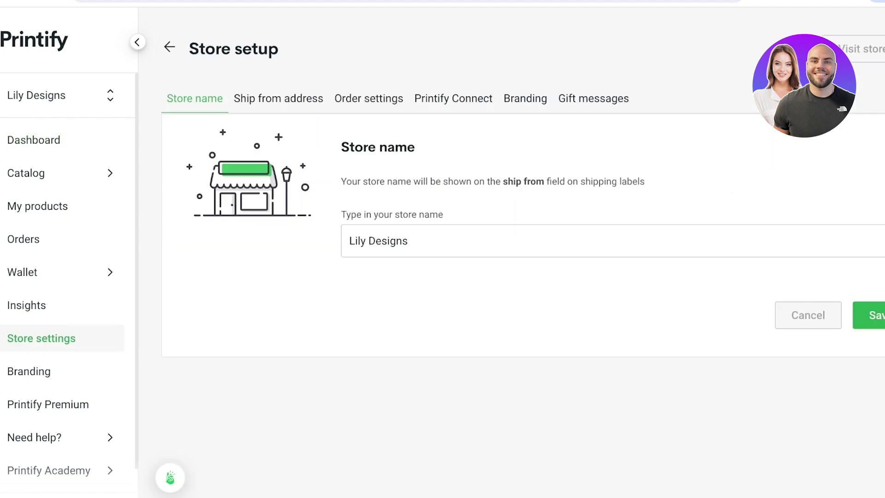
{"action": "left_click", "coordinate": [453, 99]}
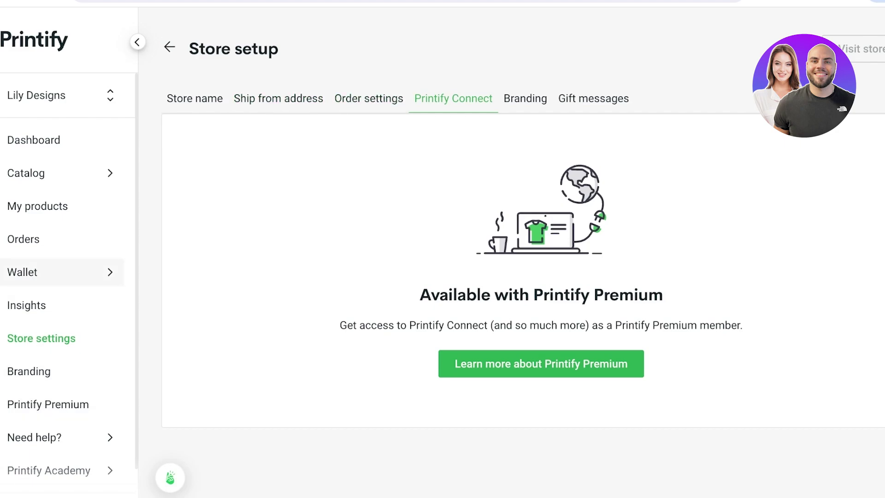
{"action": "scroll", "coordinate": [69, 285], "scroll_direction": "down", "scroll_amount": 1}
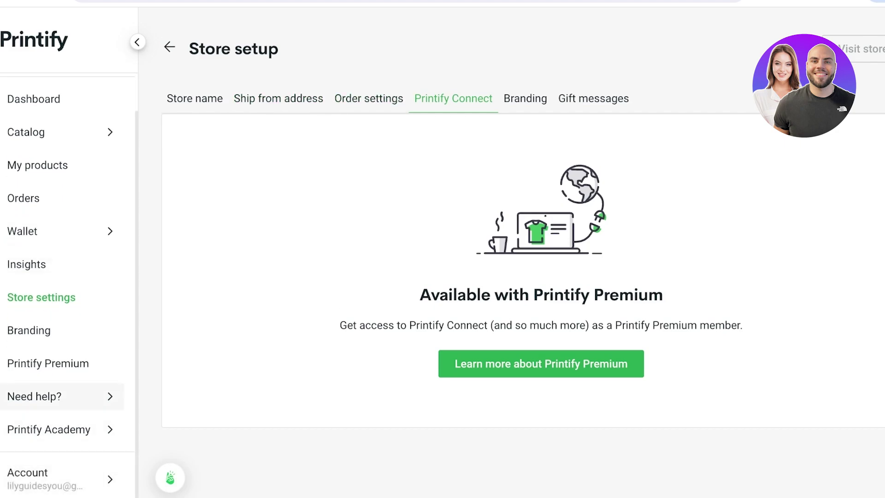
{"action": "scroll", "coordinate": [70, 249], "scroll_direction": "up", "scroll_amount": 1}
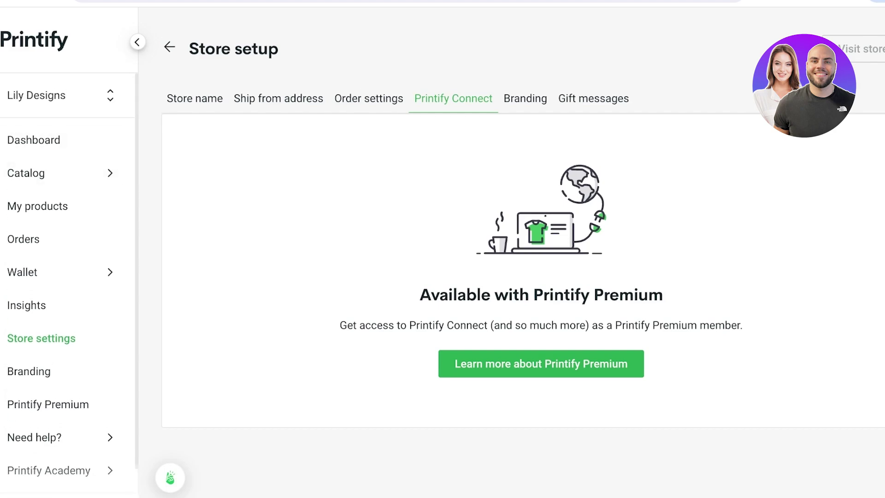
{"action": "left_click", "coordinate": [60, 95]}
{"action": "left_click", "coordinate": [55, 141]}
{"action": "left_click", "coordinate": [56, 140]}
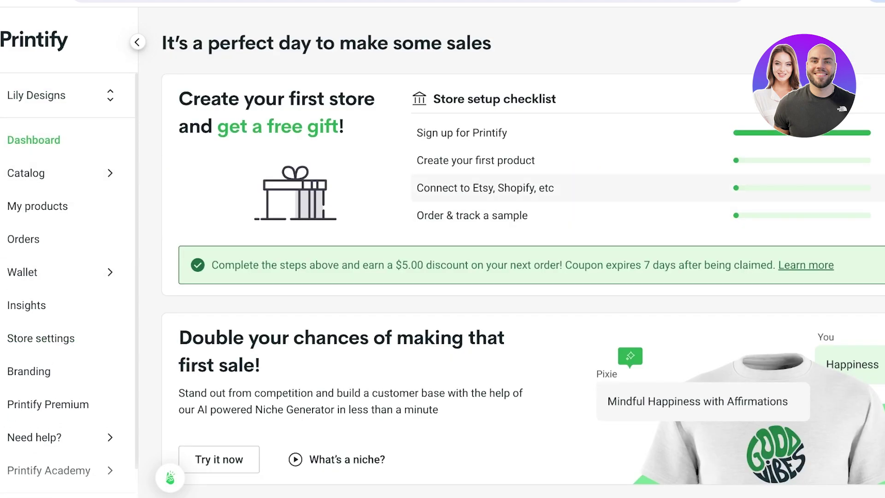
Open 'Connect to Etsy, Shopify, etc' and browse the sales channel options.
{"action": "left_click", "coordinate": [485, 188]}
{"action": "scroll", "coordinate": [523, 274], "scroll_direction": "down", "scroll_amount": 3}
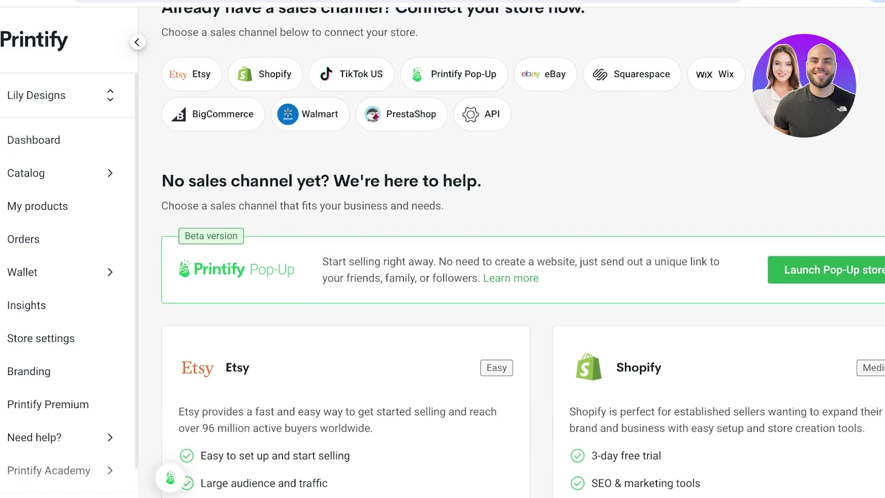
{"action": "scroll", "coordinate": [512, 276], "scroll_direction": "up", "scroll_amount": 3}
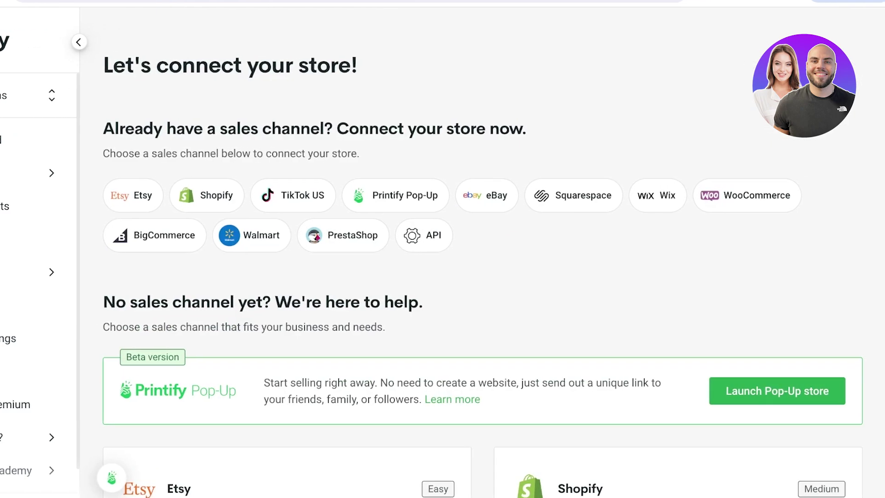
{"action": "scroll", "coordinate": [483, 258], "scroll_direction": "down", "scroll_amount": 10}
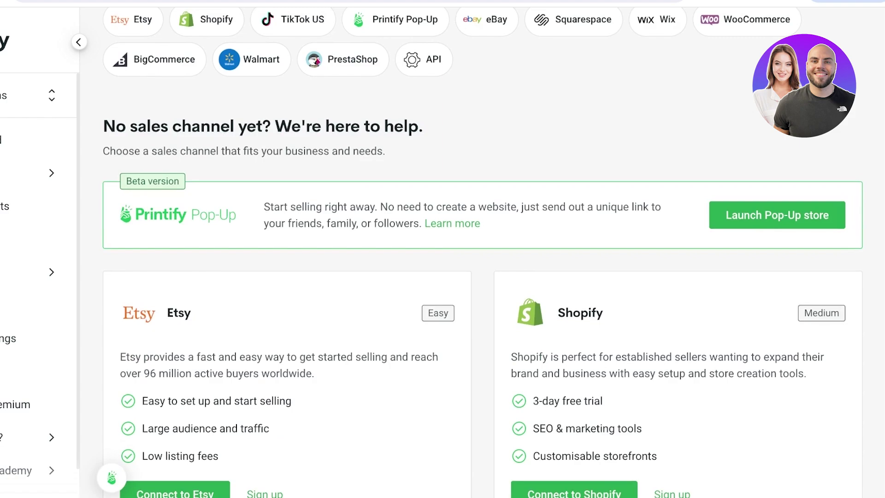
{"action": "scroll", "coordinate": [482, 257], "scroll_direction": "up", "scroll_amount": 1}
{"action": "scroll", "coordinate": [482, 257], "scroll_direction": "up", "scroll_amount": 3}
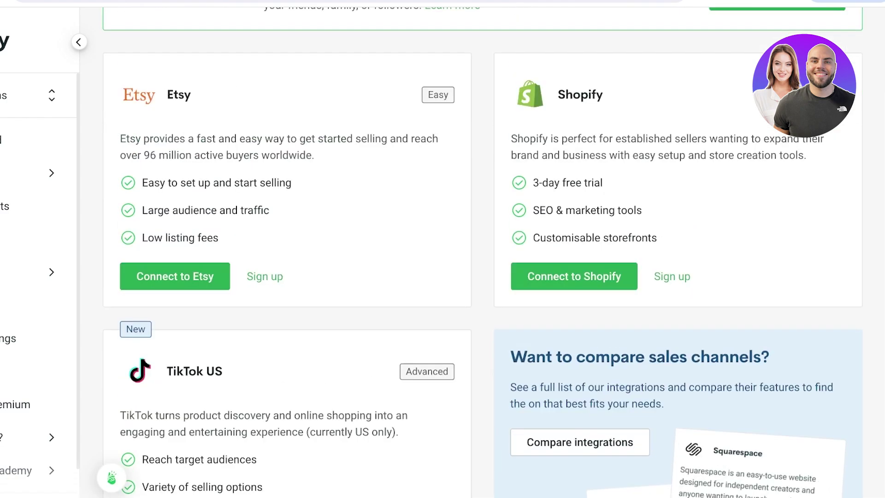
{"action": "scroll", "coordinate": [483, 257], "scroll_direction": "down", "scroll_amount": 10}
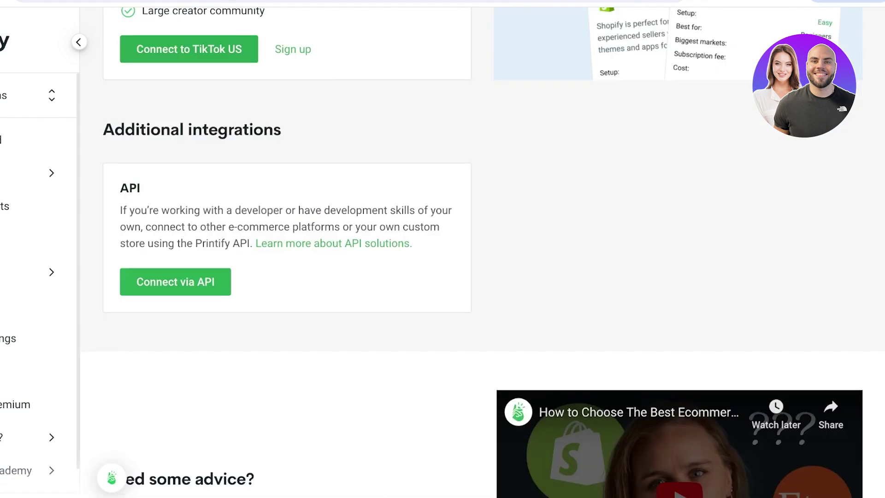
{"action": "scroll", "coordinate": [483, 257], "scroll_direction": "up", "scroll_amount": 18}
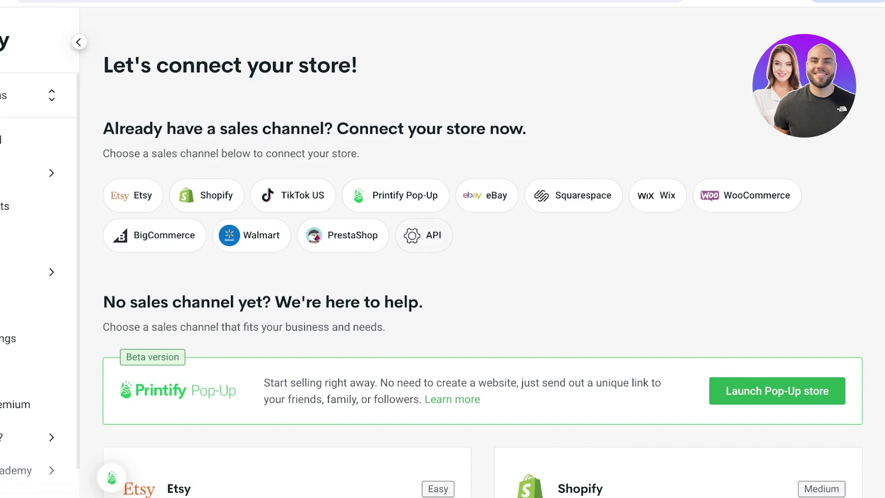
Close the store-connection page and show the Catalog category menu.
{"action": "left_click", "coordinate": [860, 36]}
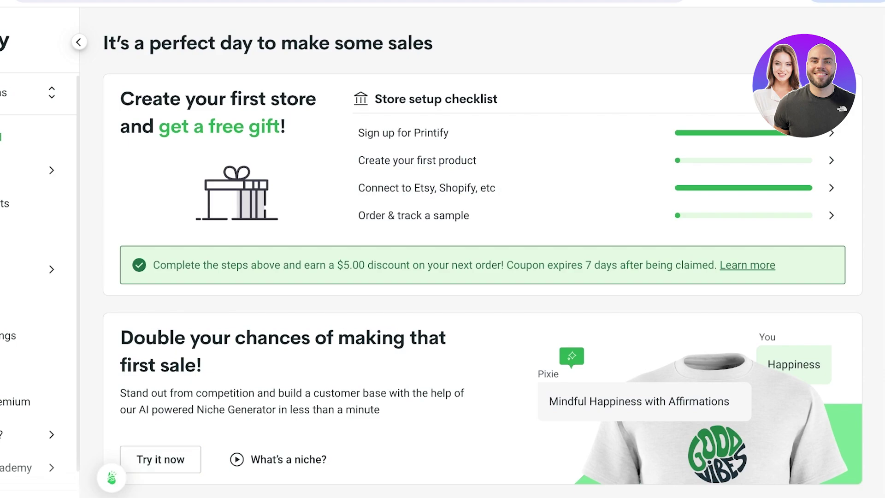
{"action": "mouse_move", "coordinate": [28, 170]}
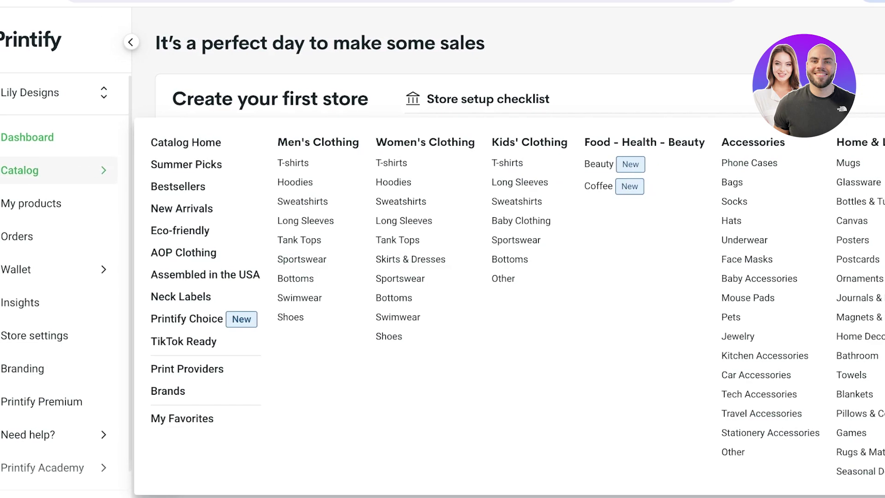
Pick a category from the Catalog menu and open the full Printify catalog.
{"action": "left_click", "coordinate": [186, 143]}
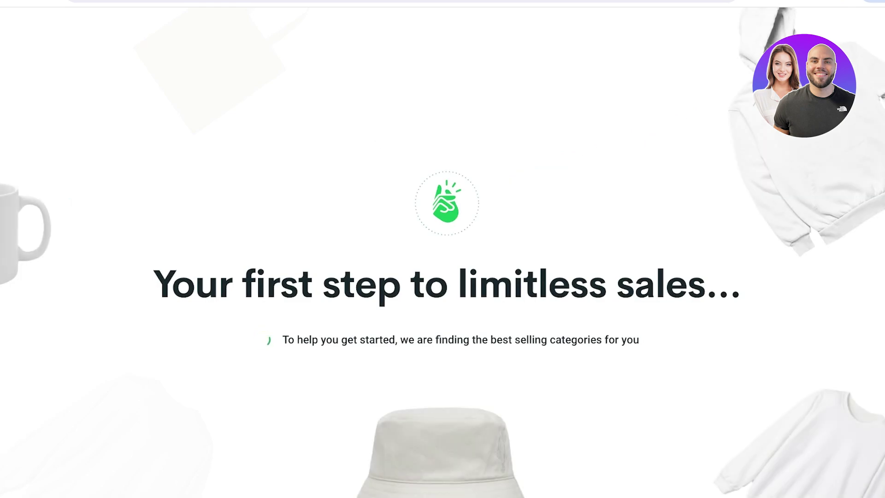
{"action": "scroll", "coordinate": [446, 323], "scroll_direction": "down", "scroll_amount": 1}
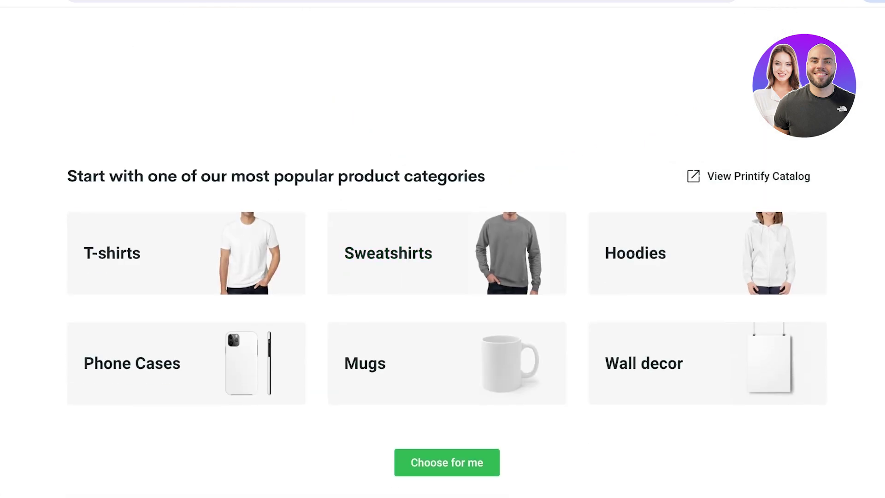
{"action": "left_click", "coordinate": [749, 176]}
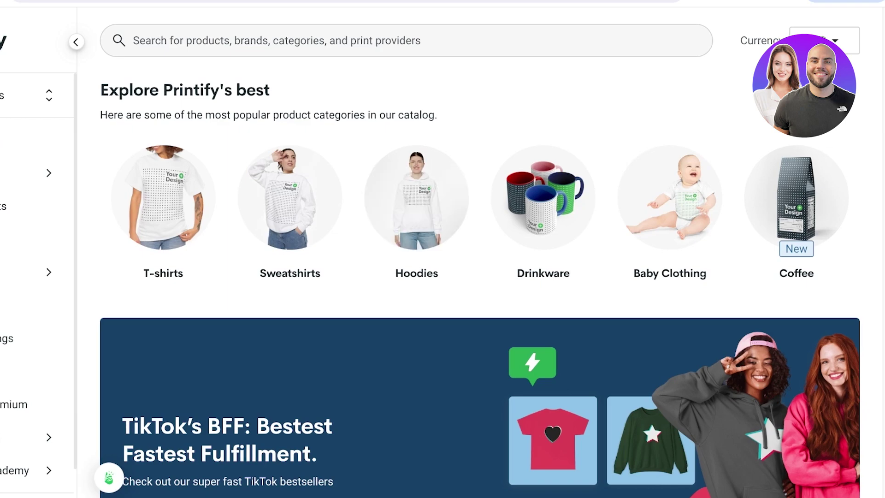
Scroll through the catalog, ending on the Women's Clothing T-shirts listing.
{"action": "scroll", "coordinate": [480, 254], "scroll_direction": "down", "scroll_amount": 5}
{"action": "scroll", "coordinate": [480, 254], "scroll_direction": "up", "scroll_amount": 3}
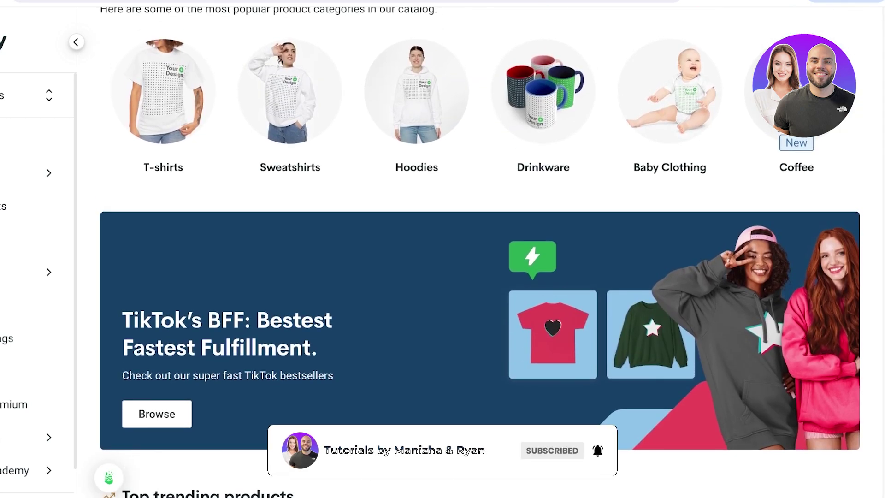
{"action": "scroll", "coordinate": [480, 254], "scroll_direction": "down", "scroll_amount": 10}
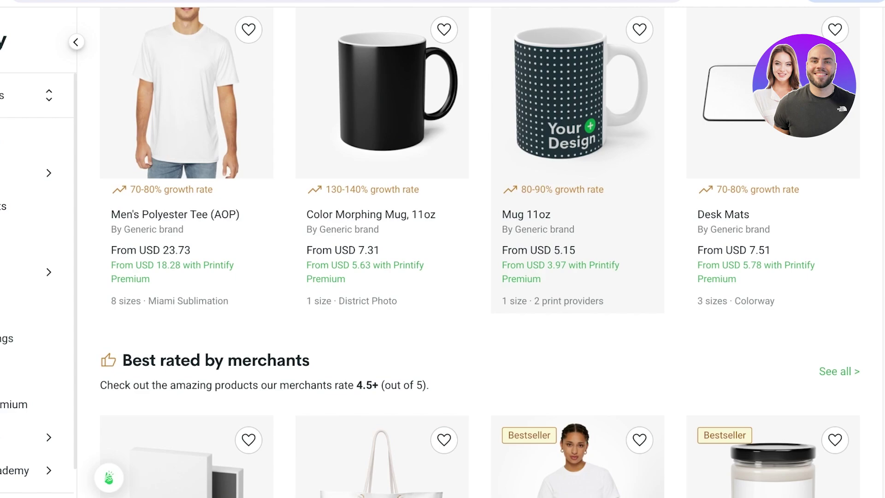
{"action": "scroll", "coordinate": [576, 253], "scroll_direction": "down", "scroll_amount": 12}
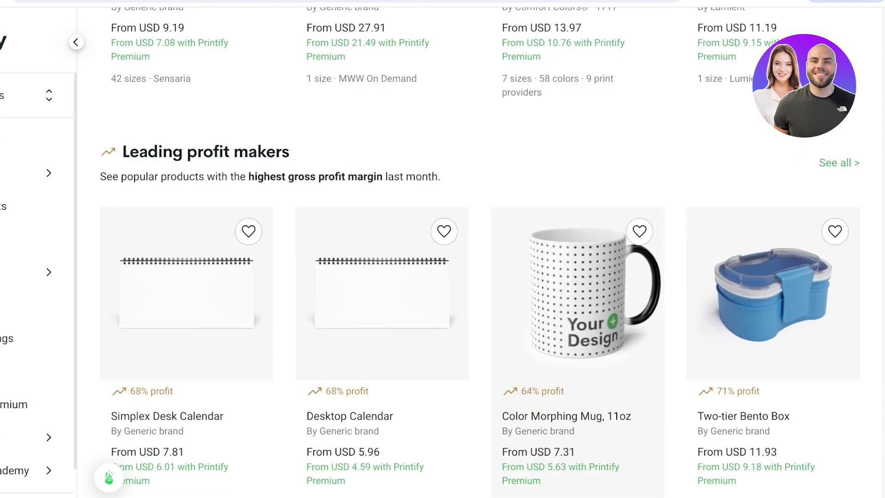
{"action": "scroll", "coordinate": [576, 253], "scroll_direction": "up", "scroll_amount": 6}
{"action": "scroll", "coordinate": [479, 253], "scroll_direction": "up", "scroll_amount": 1}
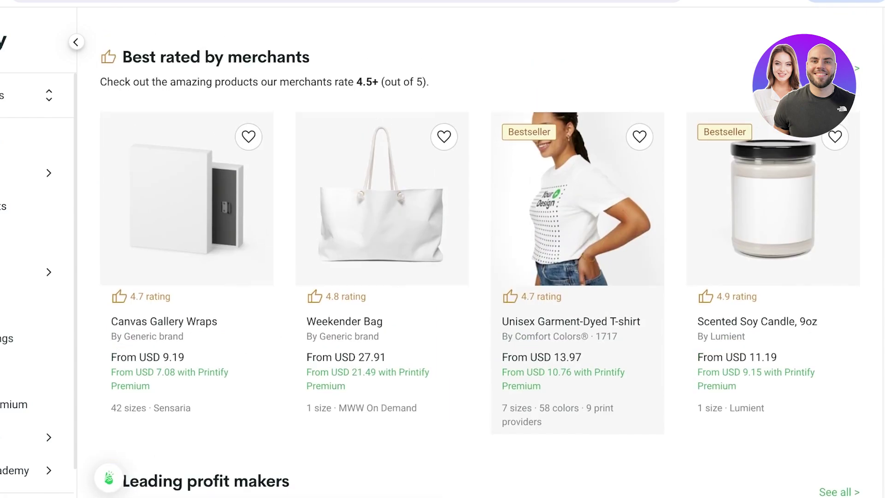
{"action": "scroll", "coordinate": [576, 254], "scroll_direction": "down", "scroll_amount": 10}
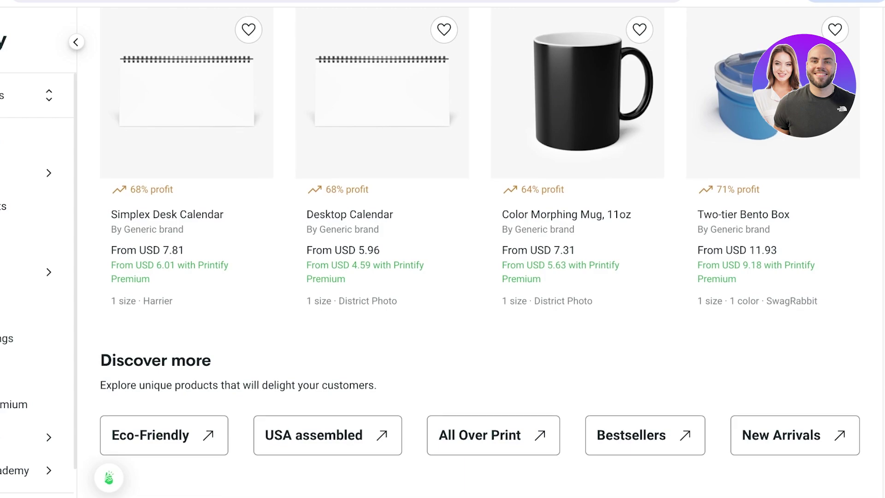
{"action": "scroll", "coordinate": [480, 240], "scroll_direction": "up", "scroll_amount": 1}
{"action": "scroll", "coordinate": [480, 240], "scroll_direction": "down", "scroll_amount": 1}
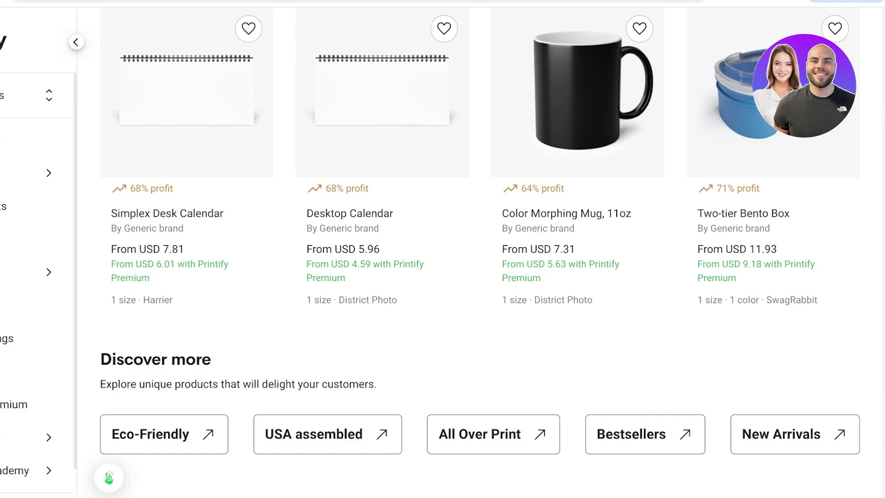
{"action": "scroll", "coordinate": [479, 249], "scroll_direction": "up", "scroll_amount": 20}
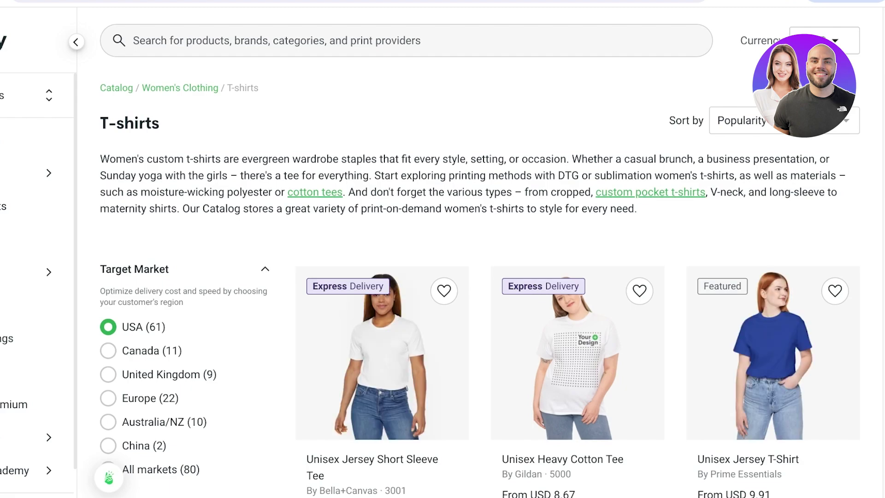
Scroll through the Women's T-shirts catalog listings.
{"action": "scroll", "coordinate": [479, 249], "scroll_direction": "down", "scroll_amount": 8}
{"action": "scroll", "coordinate": [480, 249], "scroll_direction": "up", "scroll_amount": 3}
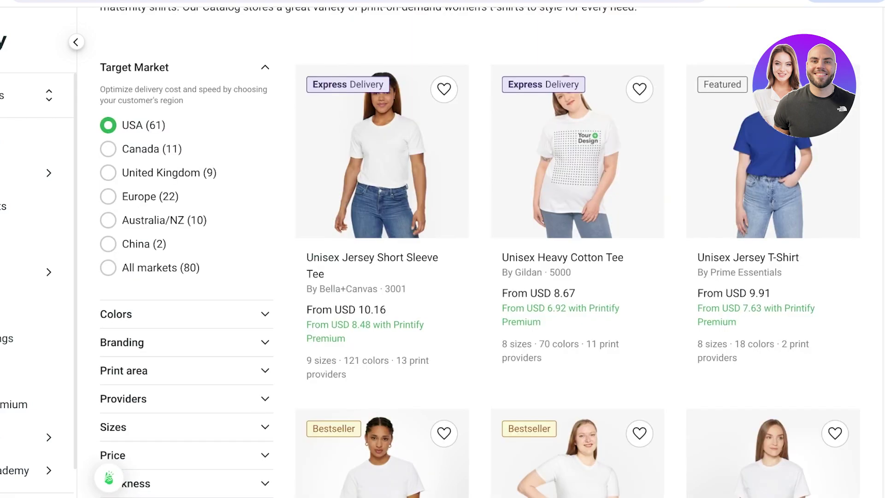
{"action": "scroll", "coordinate": [479, 249], "scroll_direction": "down", "scroll_amount": 3}
{"action": "scroll", "coordinate": [479, 249], "scroll_direction": "up", "scroll_amount": 1}
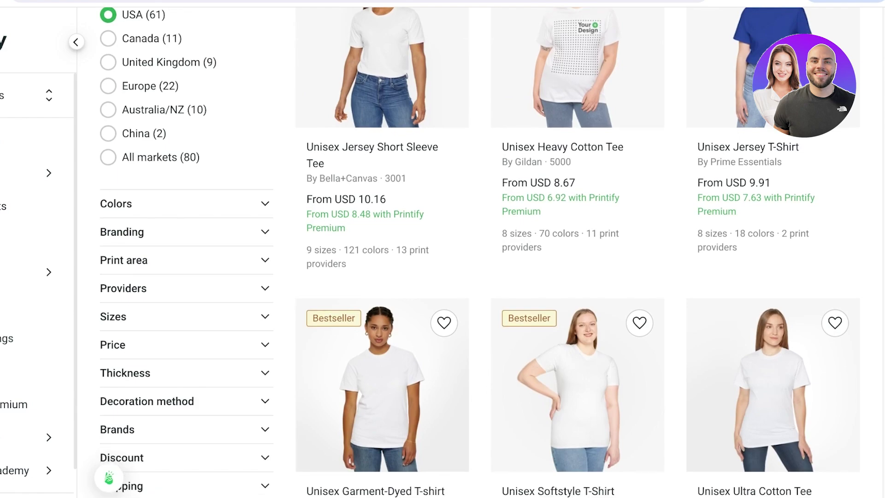
{"action": "scroll", "coordinate": [479, 249], "scroll_direction": "down", "scroll_amount": 2}
{"action": "scroll", "coordinate": [479, 249], "scroll_direction": "down", "scroll_amount": 3}
{"action": "scroll", "coordinate": [479, 249], "scroll_direction": "down", "scroll_amount": 4}
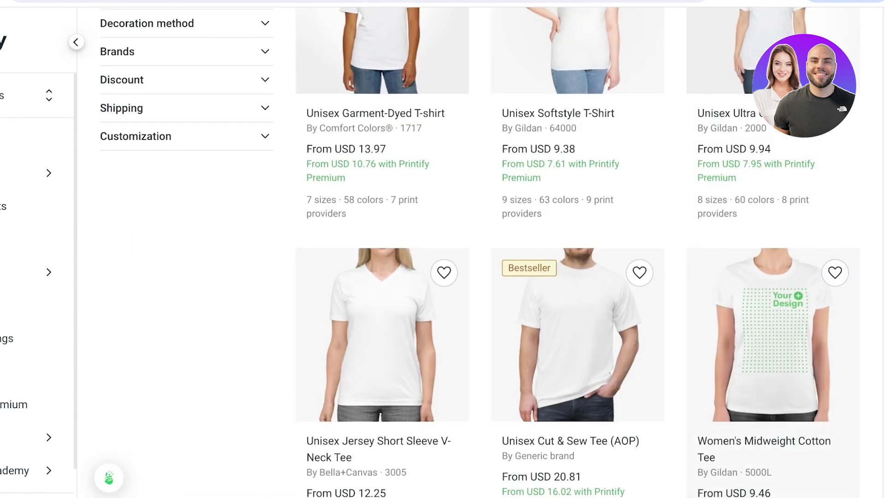
{"action": "scroll", "coordinate": [480, 249], "scroll_direction": "down", "scroll_amount": 4}
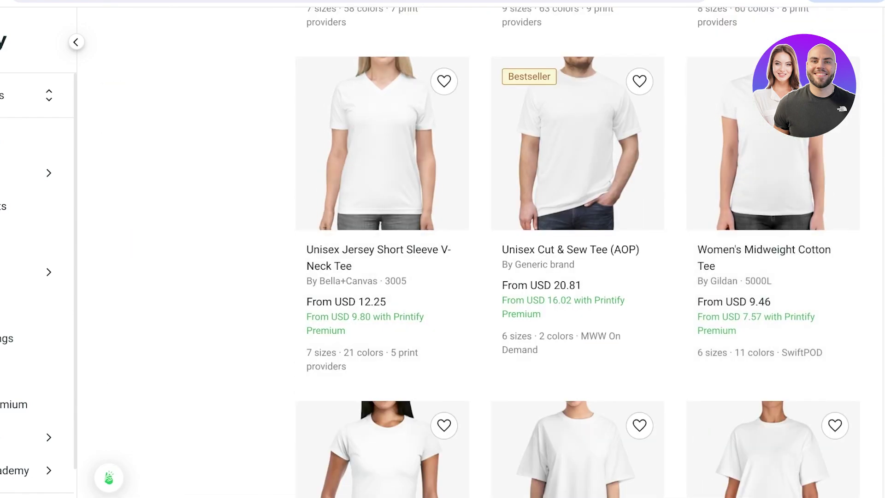
{"action": "scroll", "coordinate": [480, 249], "scroll_direction": "down", "scroll_amount": 1}
{"action": "scroll", "coordinate": [479, 249], "scroll_direction": "up", "scroll_amount": 10}
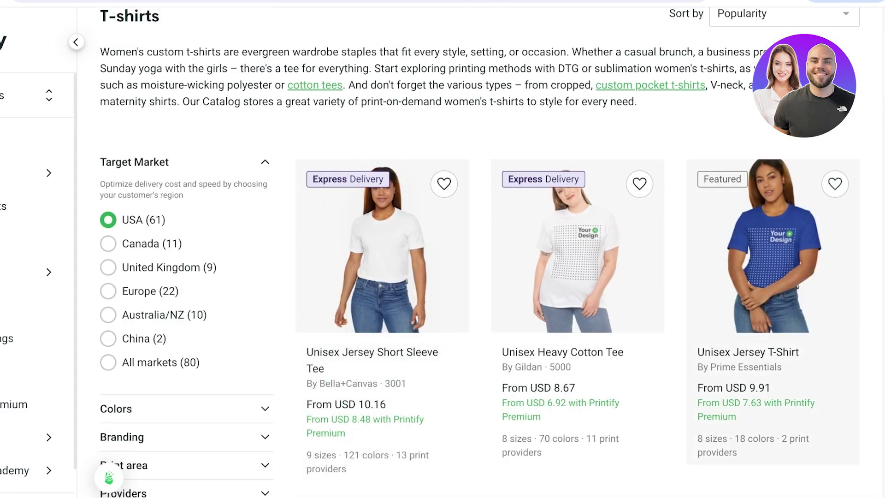
{"action": "scroll", "coordinate": [479, 249], "scroll_direction": "down", "scroll_amount": 2}
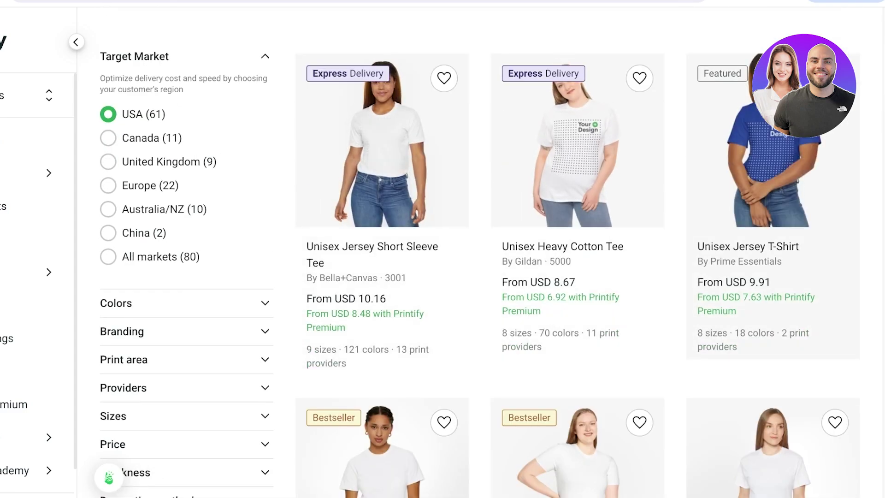
{"action": "scroll", "coordinate": [480, 258], "scroll_direction": "down", "scroll_amount": 6}
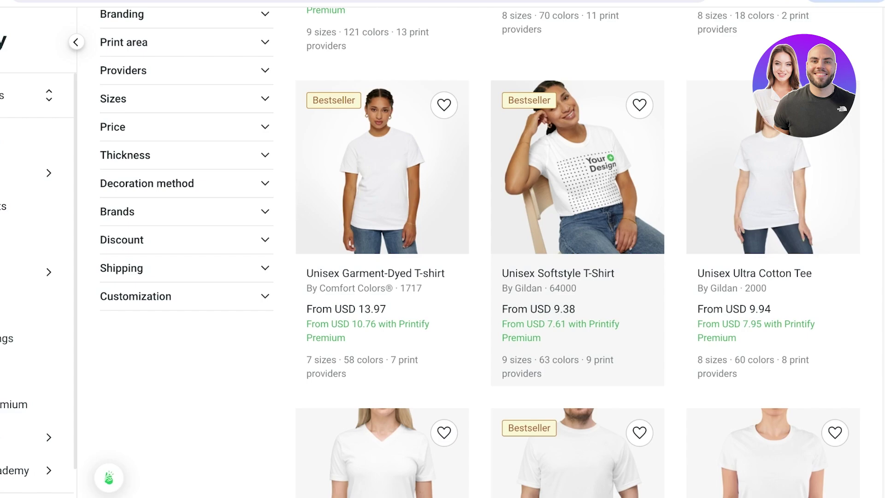
{"action": "scroll", "coordinate": [576, 258], "scroll_direction": "up", "scroll_amount": 7}
{"action": "scroll", "coordinate": [576, 259], "scroll_direction": "down", "scroll_amount": 15}
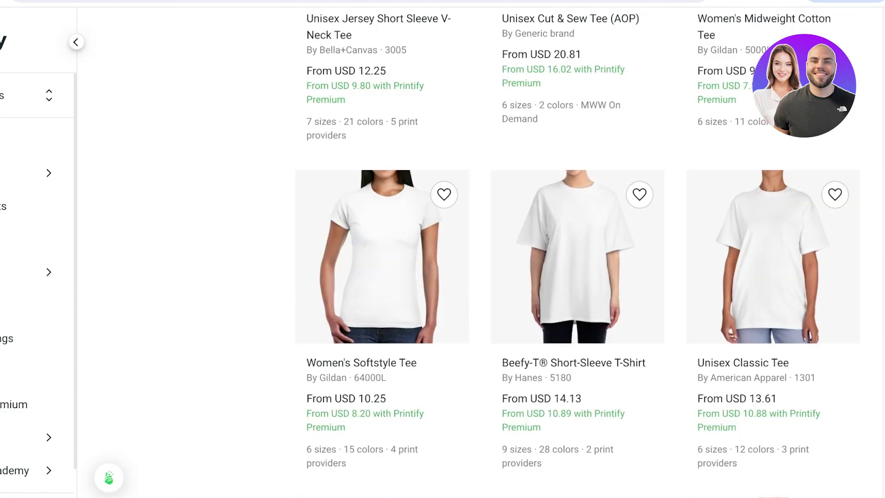
{"action": "scroll", "coordinate": [576, 259], "scroll_direction": "down", "scroll_amount": 7}
{"action": "scroll", "coordinate": [576, 258], "scroll_direction": "up", "scroll_amount": 17}
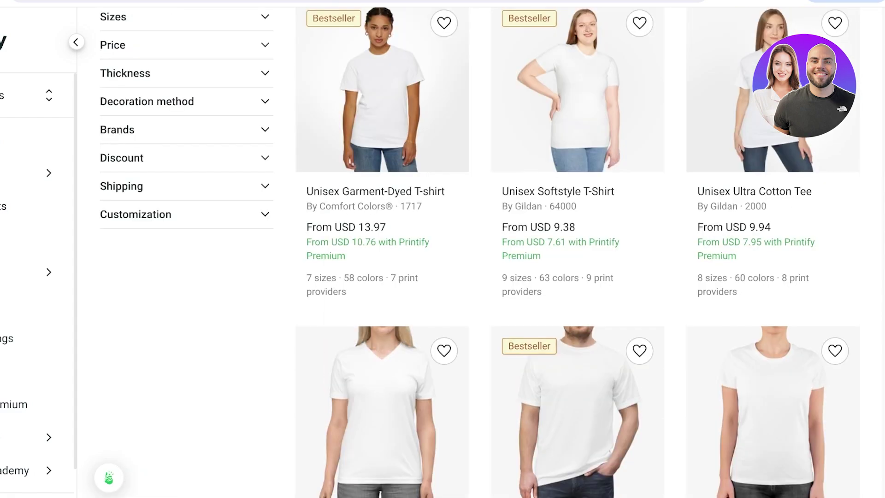
{"action": "scroll", "coordinate": [184, 297], "scroll_direction": "up", "scroll_amount": 2}
Expand the Customization, Shipping, Discount, Brands and Decoration method filters.
{"action": "left_click", "coordinate": [184, 297]}
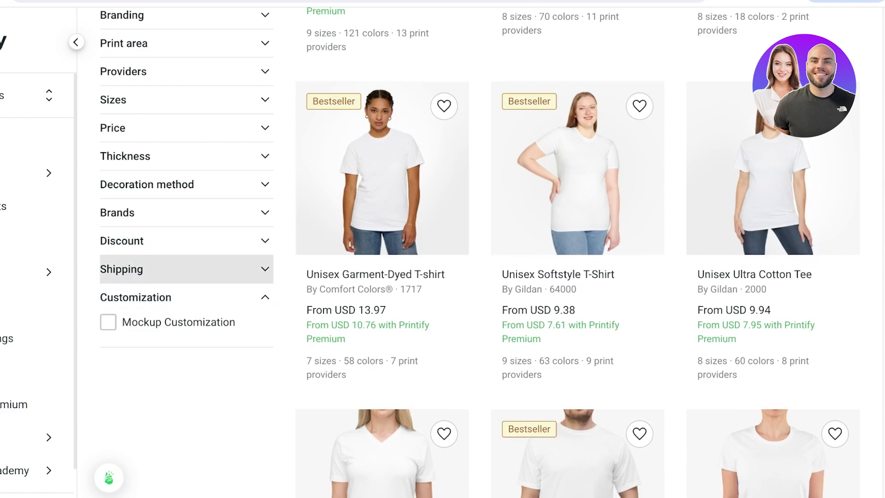
{"action": "left_click", "coordinate": [184, 270]}
{"action": "left_click", "coordinate": [184, 241]}
{"action": "left_click", "coordinate": [185, 213]}
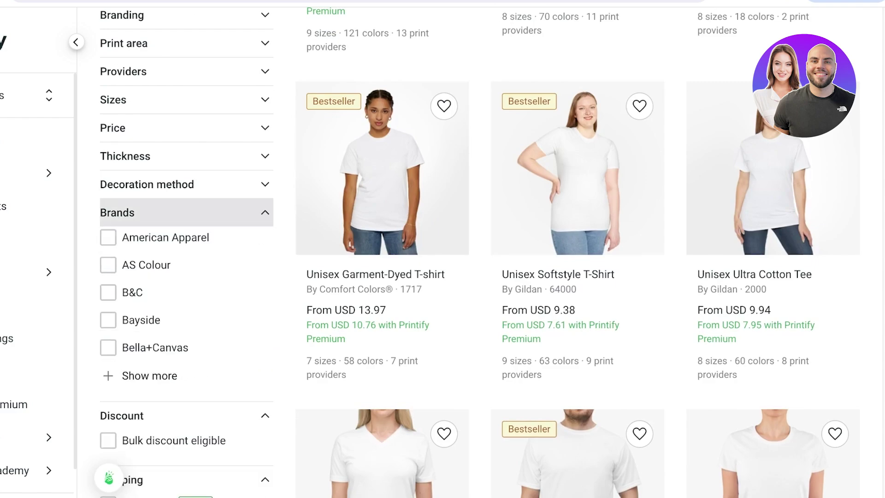
{"action": "left_click", "coordinate": [184, 184]}
{"action": "scroll", "coordinate": [184, 194], "scroll_direction": "up", "scroll_amount": 1}
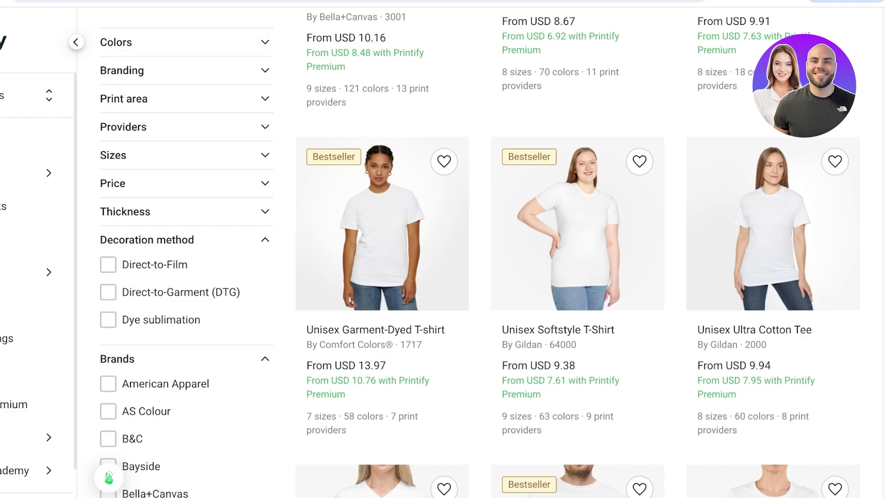
{"action": "scroll", "coordinate": [184, 304], "scroll_direction": "up", "scroll_amount": 2}
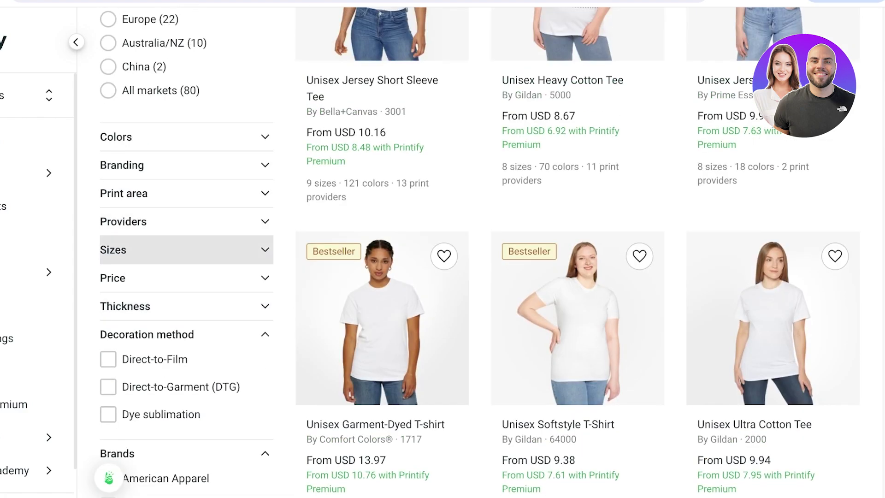
Filter the T-shirts to the All over print print area.
{"action": "left_click", "coordinate": [184, 193]}
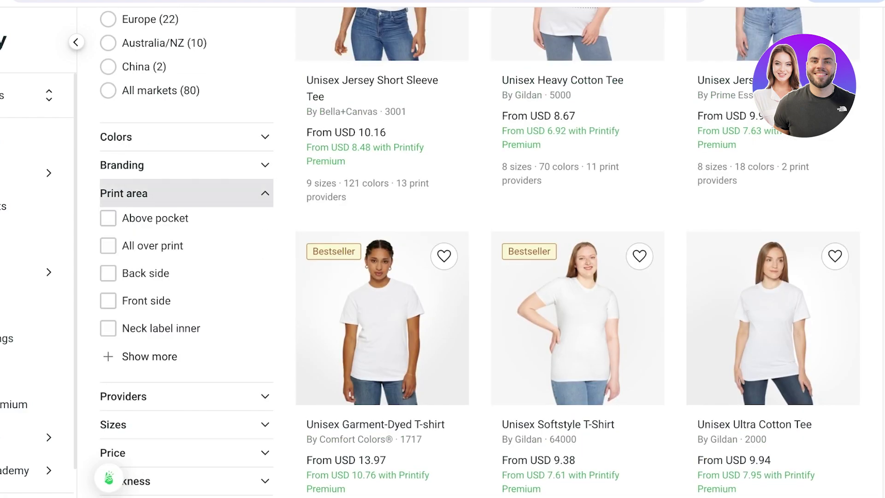
{"action": "left_click", "coordinate": [149, 356]}
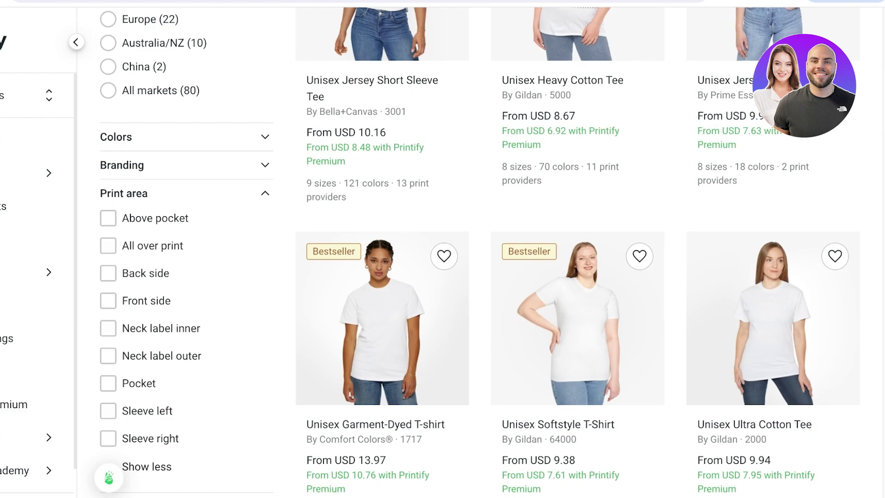
{"action": "left_click", "coordinate": [107, 245]}
Scroll the filtered results and open the Crop Tee (AOP) product.
{"action": "scroll", "coordinate": [480, 277], "scroll_direction": "down", "scroll_amount": 3}
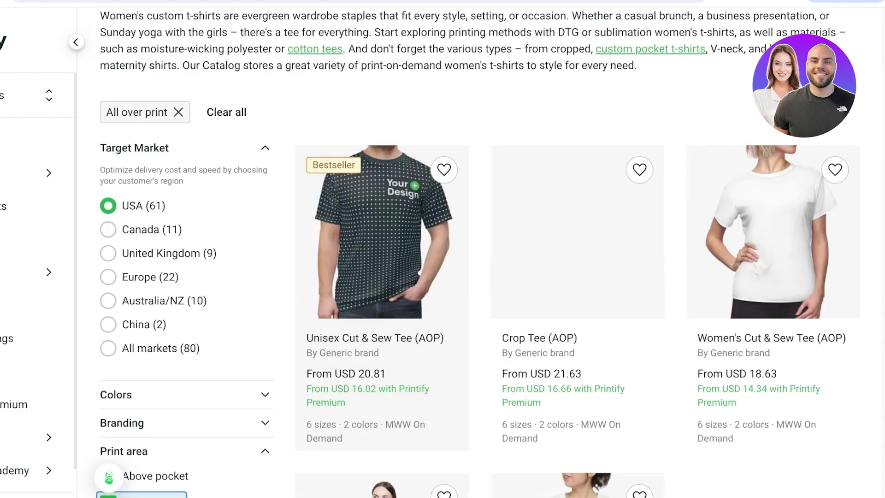
{"action": "scroll", "coordinate": [479, 276], "scroll_direction": "down", "scroll_amount": 3}
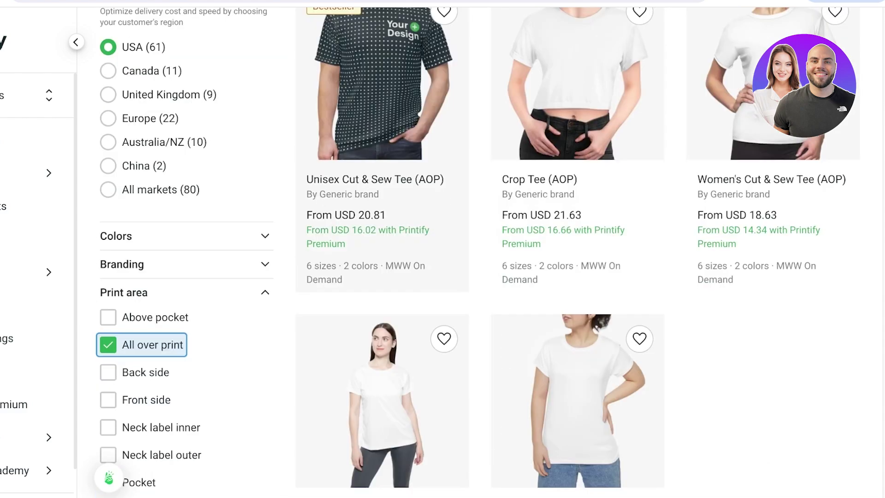
{"action": "scroll", "coordinate": [479, 277], "scroll_direction": "down", "scroll_amount": 3}
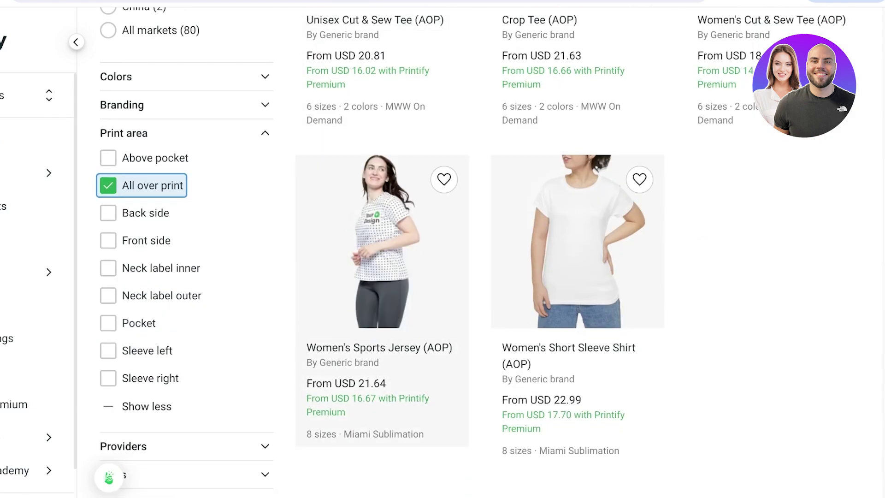
{"action": "scroll", "coordinate": [480, 277], "scroll_direction": "up", "scroll_amount": 3}
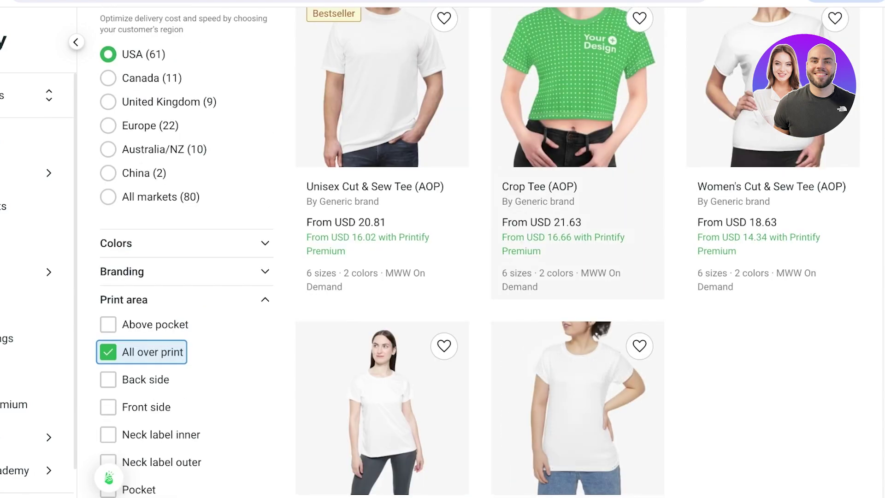
{"action": "scroll", "coordinate": [479, 276], "scroll_direction": "up", "scroll_amount": 1}
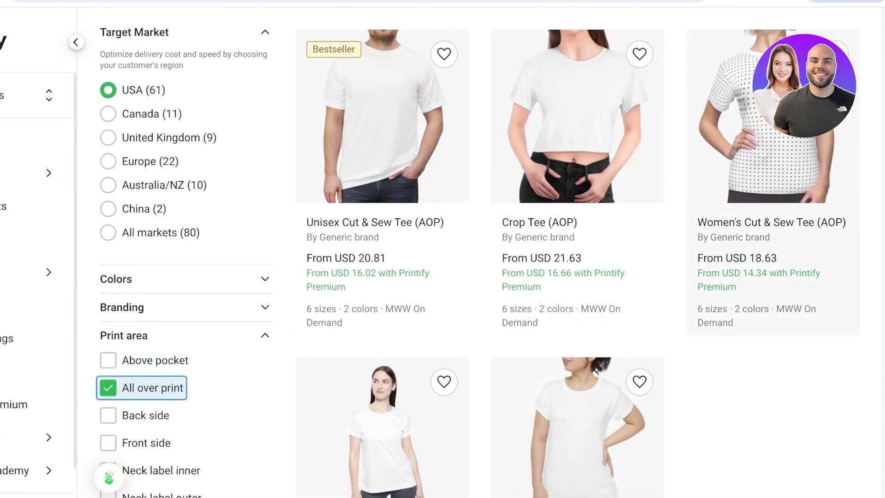
{"action": "left_click", "coordinate": [577, 116]}
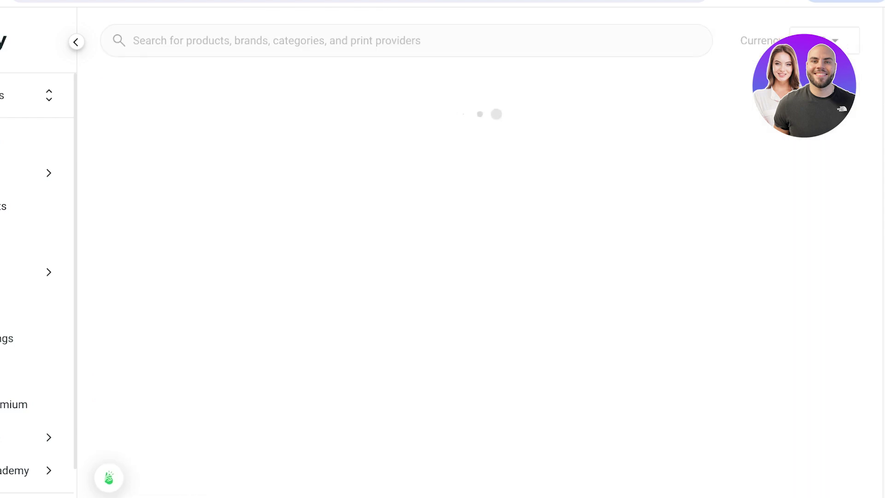
Start designing the Crop Tee (AOP) with the MWW On Demand print provider.
{"action": "scroll", "coordinate": [479, 253], "scroll_direction": "down", "scroll_amount": 3}
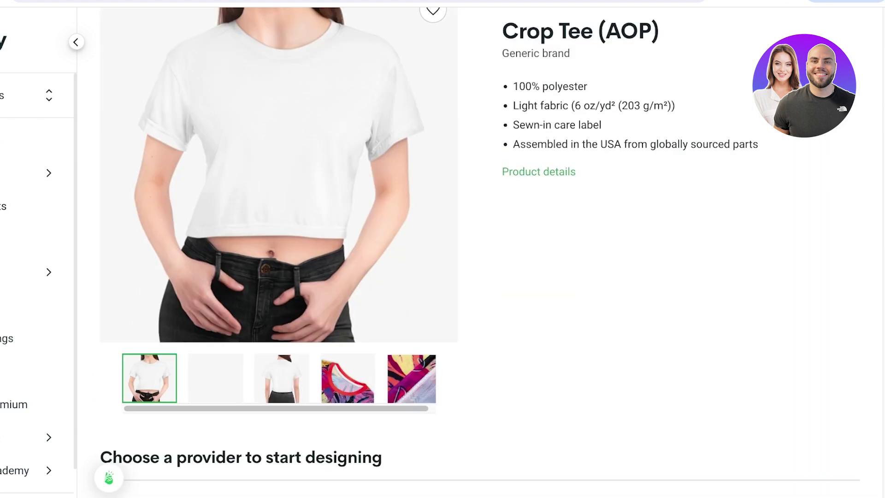
{"action": "scroll", "coordinate": [479, 254], "scroll_direction": "down", "scroll_amount": 6}
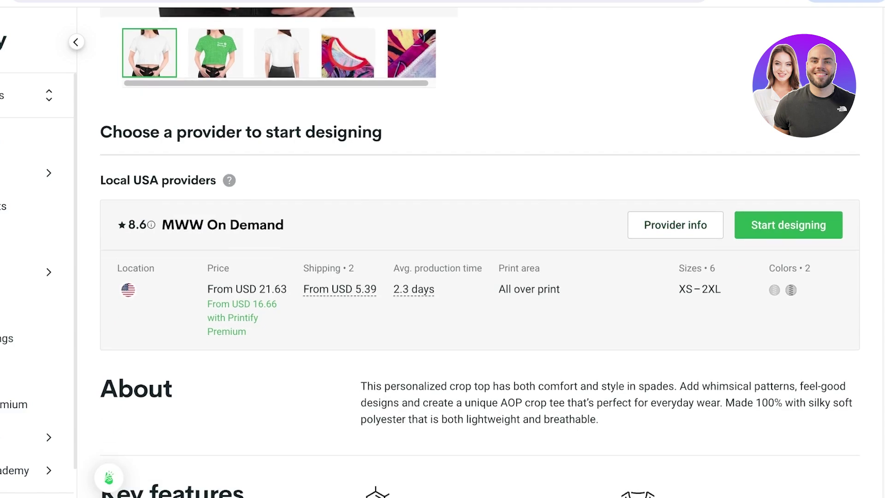
{"action": "left_click", "coordinate": [788, 225]}
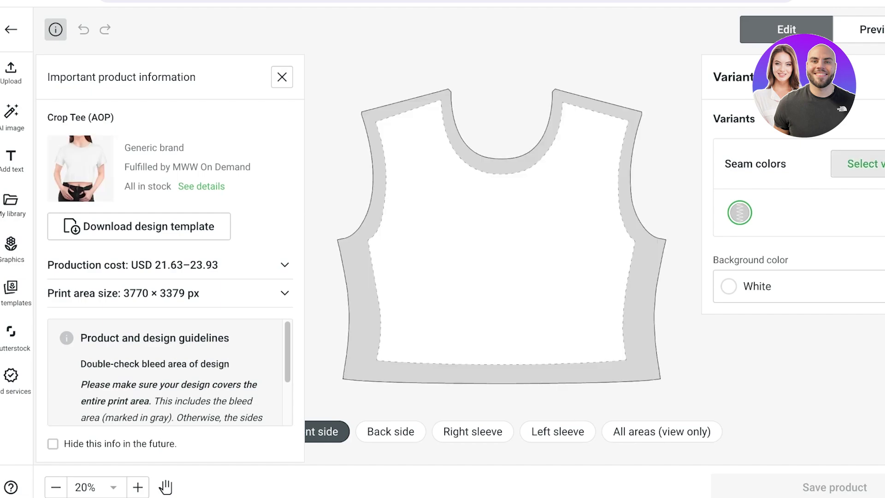
Keep White stitching as the seam colour variant, then upload the J logo image.
{"action": "left_click", "coordinate": [858, 163]}
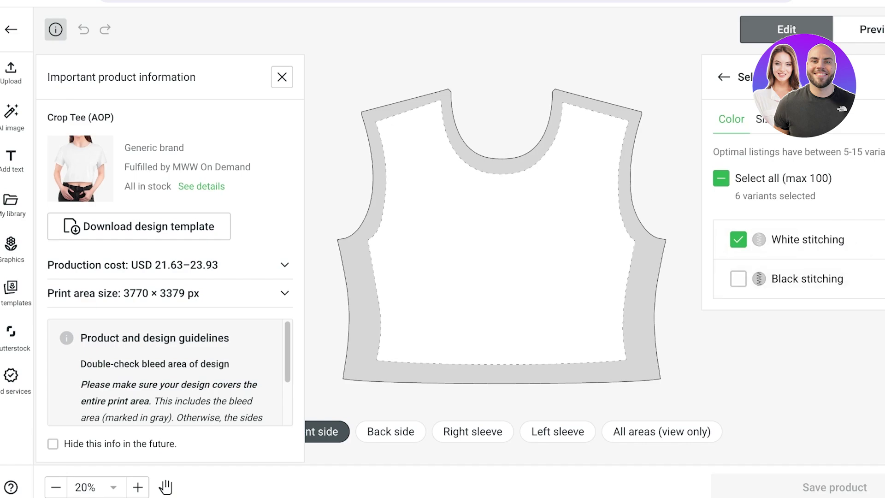
{"action": "key", "text": "Escape"}
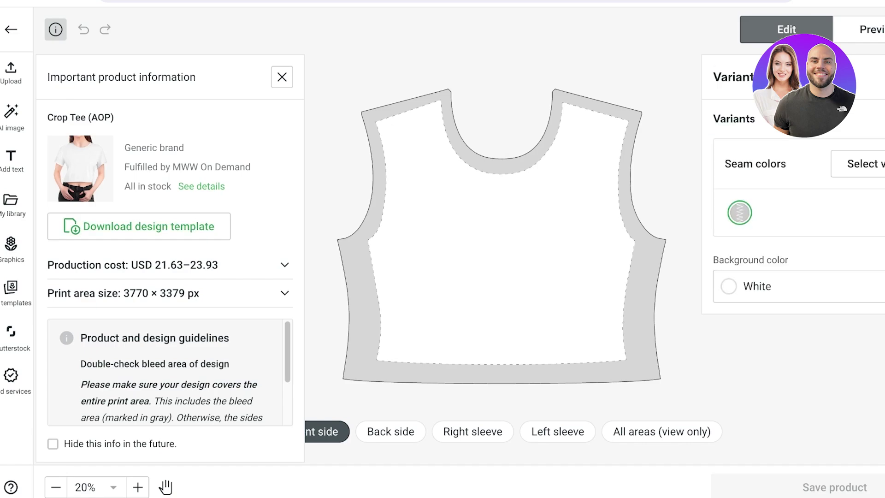
{"action": "scroll", "coordinate": [512, 272], "scroll_direction": "down", "scroll_amount": 3}
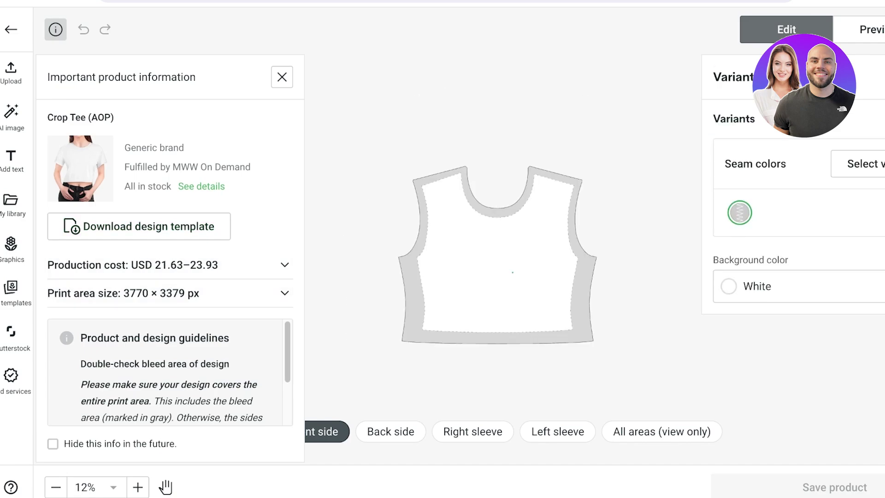
{"action": "left_click", "coordinate": [11, 74]}
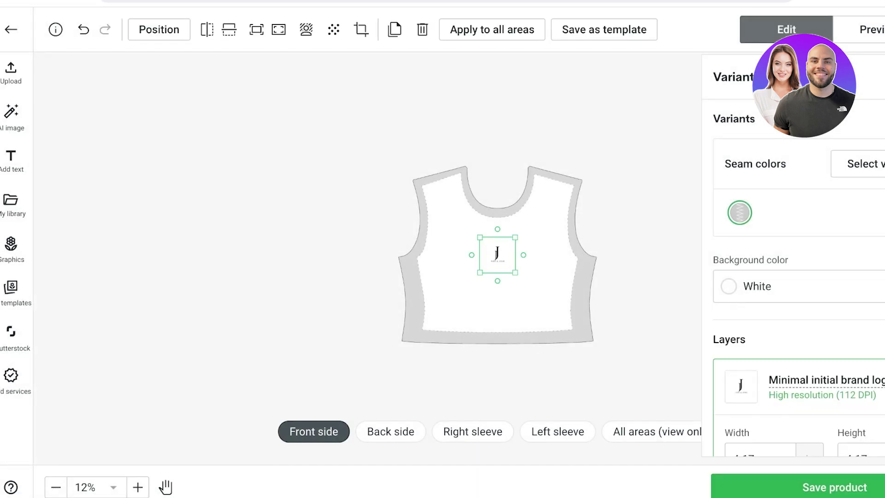
Move the J logo toward the shoulder, turn on Create pattern, and shift the pattern up.
{"action": "left_click_drag", "start_coordinate": [498, 255], "coordinate": [446, 201]}
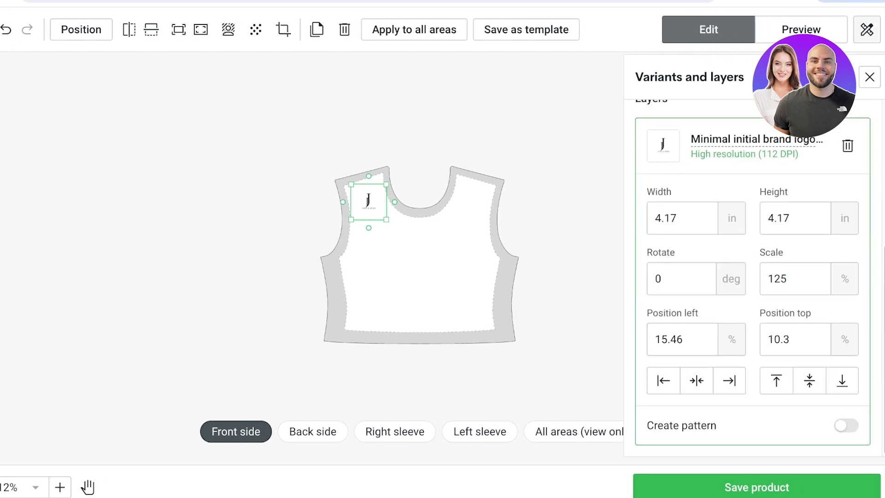
{"action": "left_click", "coordinate": [846, 425]}
{"action": "left_click_drag", "start_coordinate": [369, 202], "coordinate": [369, 159]}
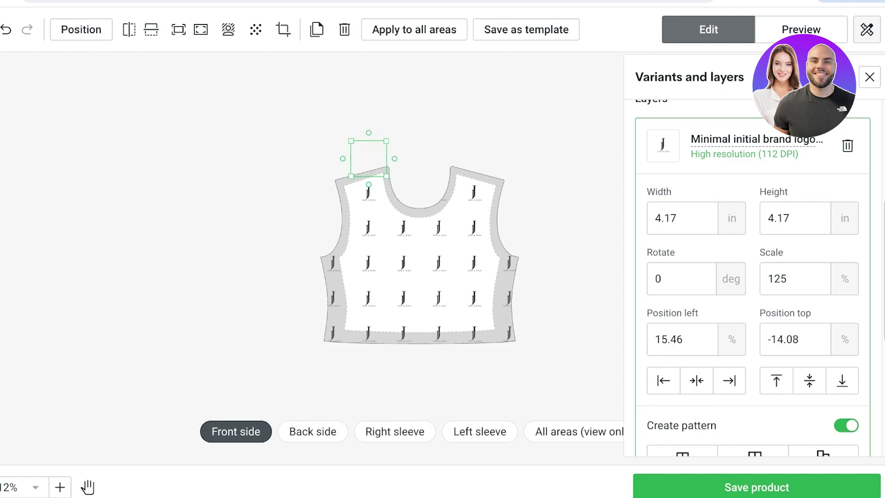
{"action": "scroll", "coordinate": [753, 277], "scroll_direction": "up", "scroll_amount": 1}
{"action": "scroll", "coordinate": [460, 371], "scroll_direction": "up", "scroll_amount": 3}
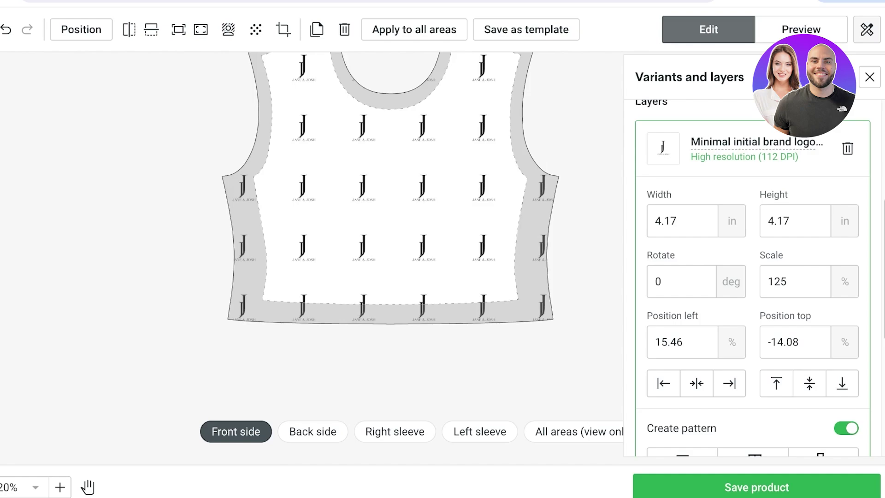
{"action": "scroll", "coordinate": [586, 369], "scroll_direction": "up", "scroll_amount": 1}
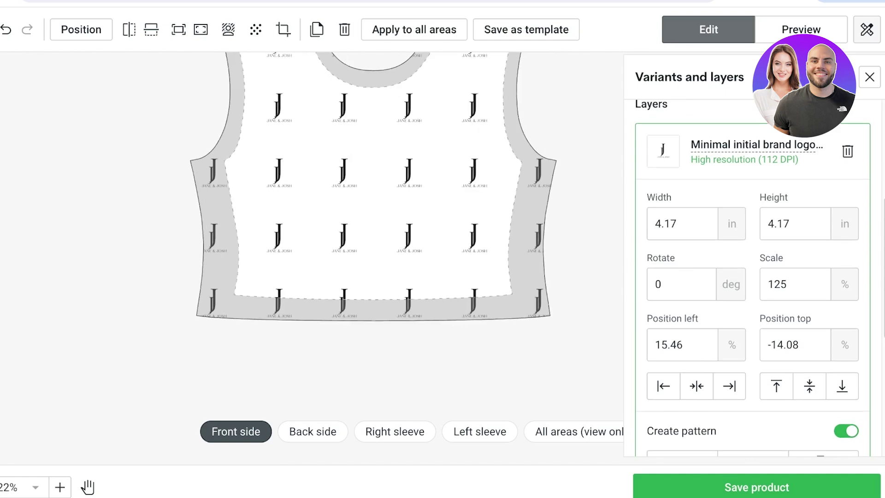
{"action": "scroll", "coordinate": [752, 276], "scroll_direction": "down", "scroll_amount": 6}
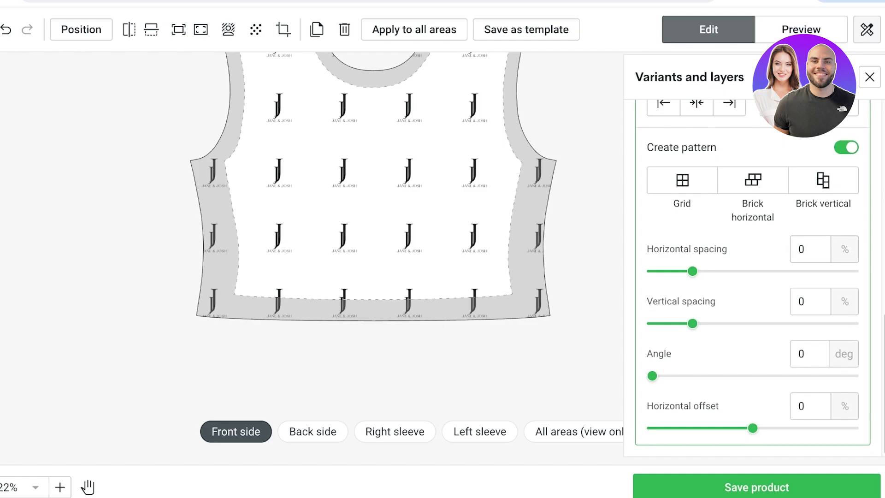
{"action": "scroll", "coordinate": [401, 277], "scroll_direction": "down", "scroll_amount": 3}
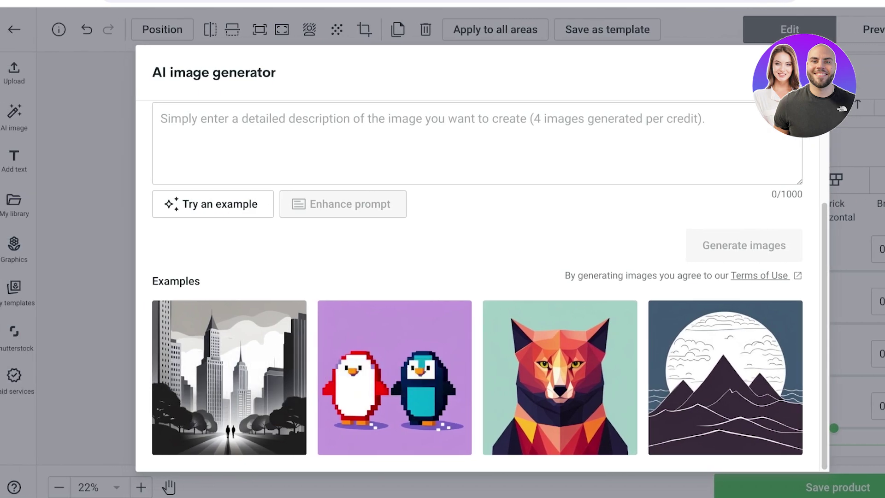
Close the AI image generator, browse the Text, Uploads, Graphics and My templates panels, then close them.
{"action": "key", "text": "Escape"}
{"action": "left_click", "coordinate": [13, 160]}
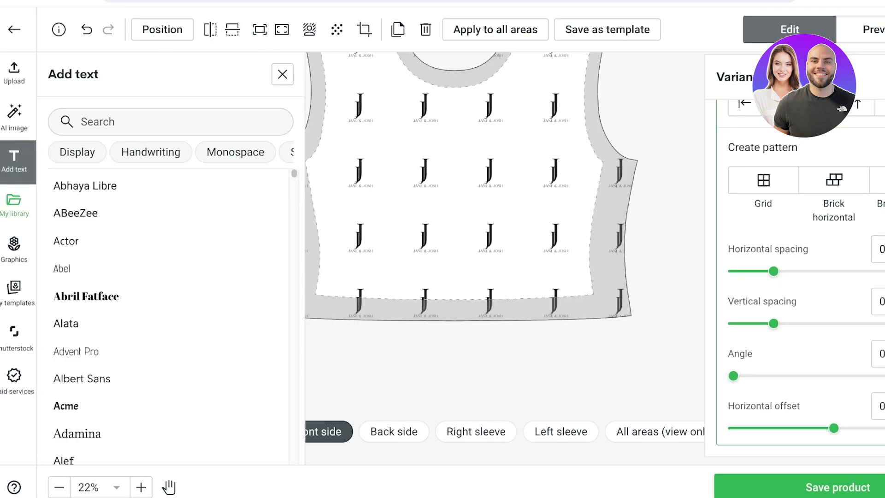
{"action": "left_click", "coordinate": [14, 205]}
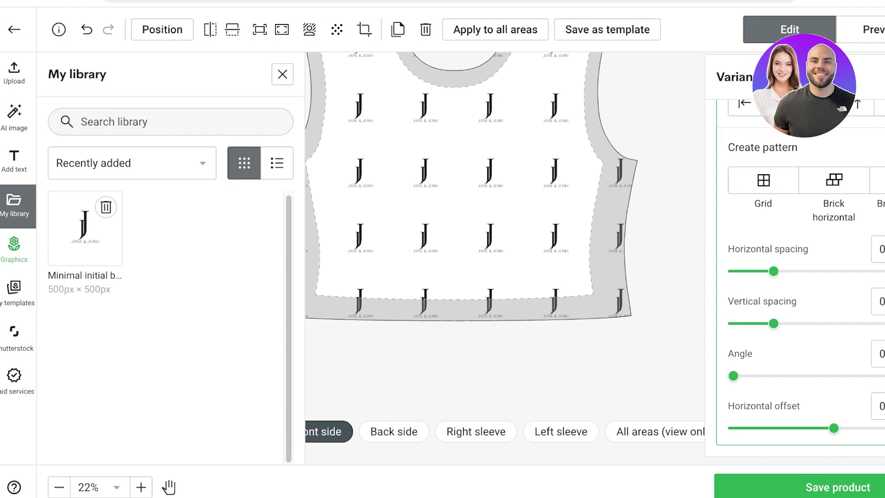
{"action": "left_click", "coordinate": [14, 249]}
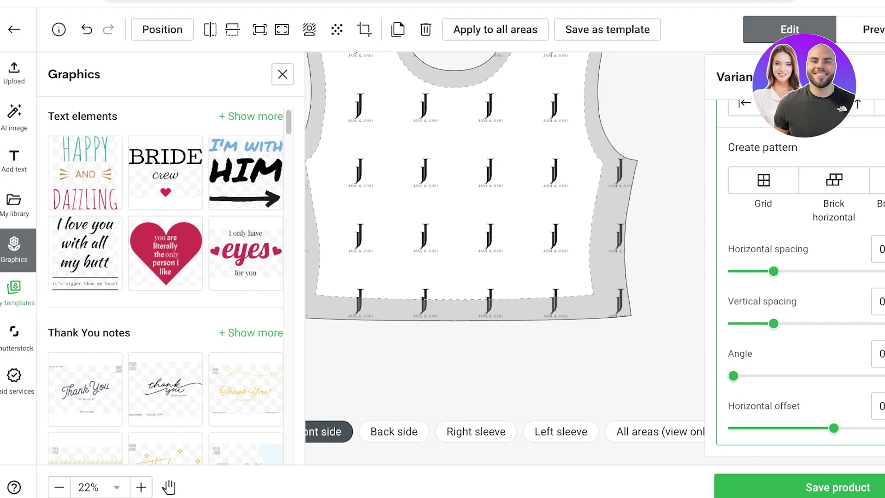
{"action": "left_click", "coordinate": [13, 293]}
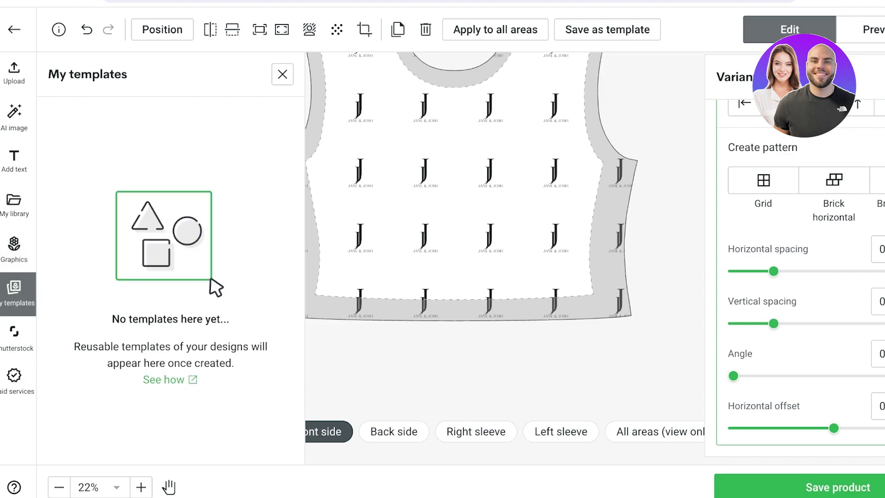
{"action": "left_click", "coordinate": [14, 293]}
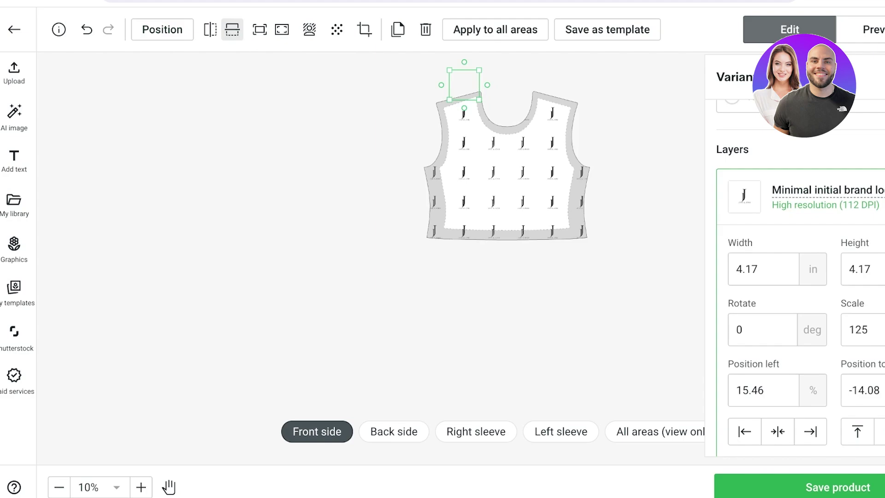
Try horizontal and vertical flips, restore the upright logo, and shrink the tile to 3.07 in.
{"action": "left_click", "coordinate": [211, 30]}
{"action": "left_click", "coordinate": [233, 30]}
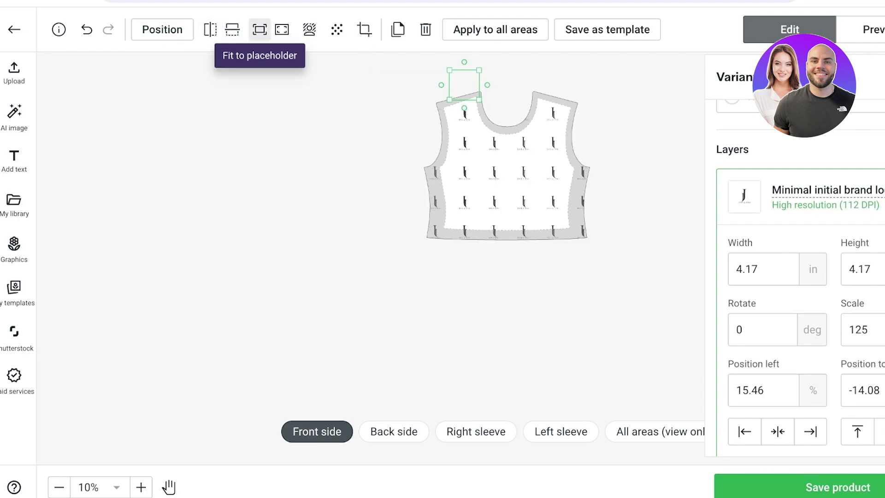
{"action": "left_click", "coordinate": [210, 29]}
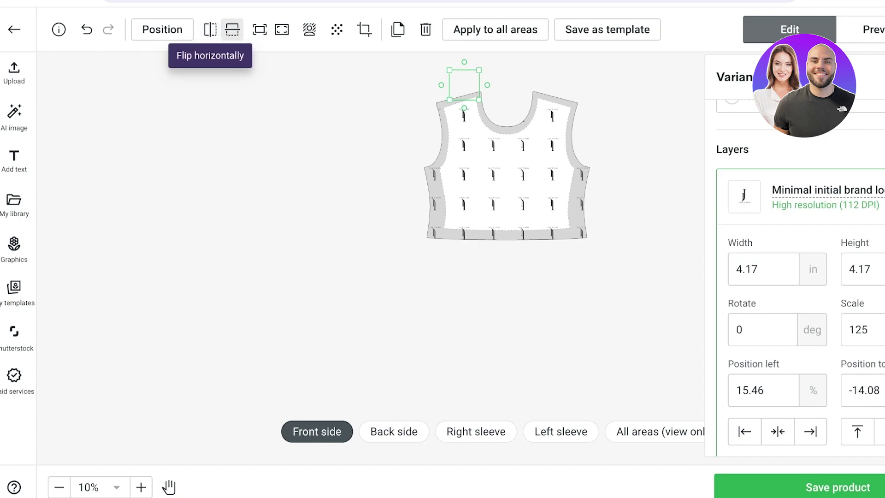
{"action": "left_click", "coordinate": [233, 29]}
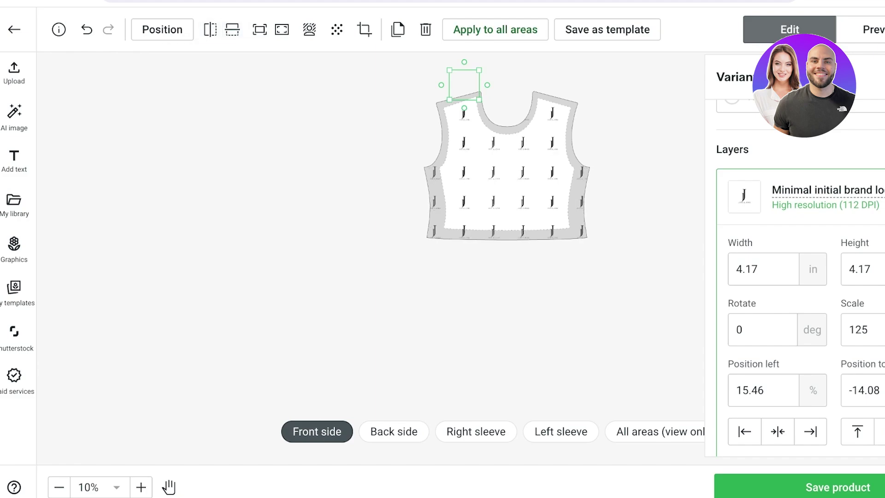
{"action": "left_click_drag", "start_coordinate": [464, 85], "coordinate": [443, 80]}
Choose sizes S, M and L, with L in white stitching only, then save the product.
{"action": "left_click", "coordinate": [633, 119]}
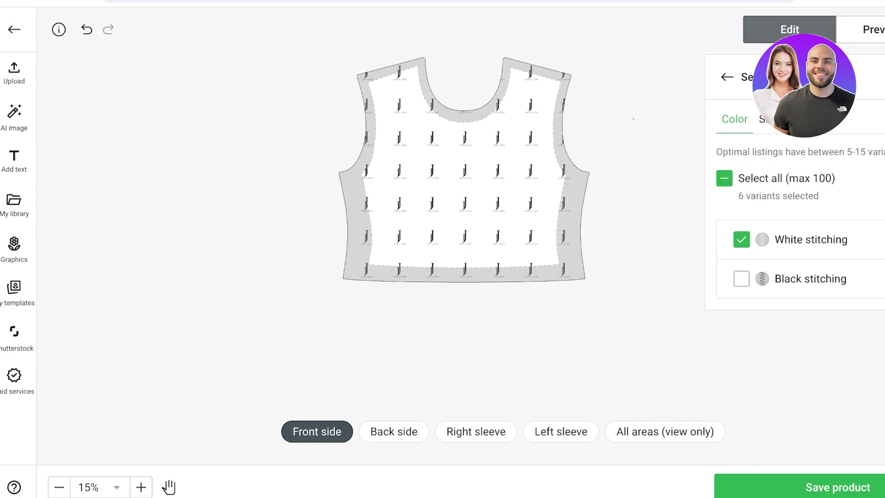
{"action": "left_click", "coordinate": [765, 119]}
{"action": "left_click", "coordinate": [724, 178]}
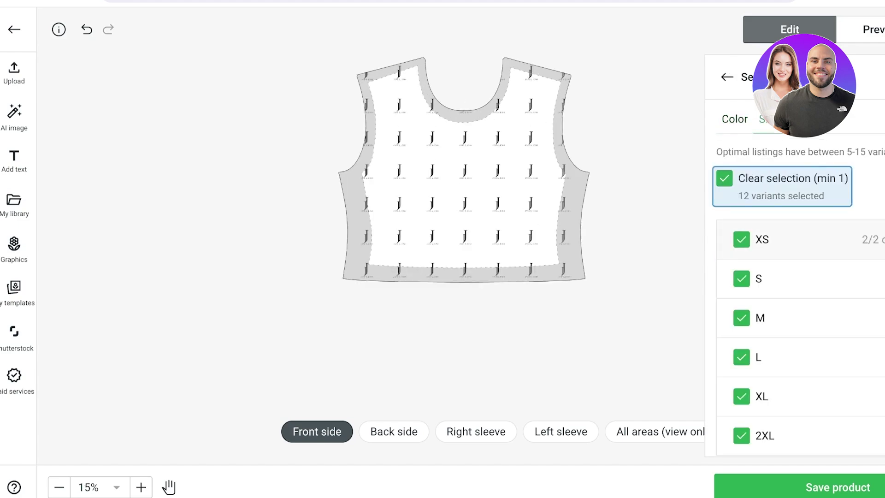
{"action": "left_click", "coordinate": [724, 178]}
{"action": "left_click", "coordinate": [742, 346]}
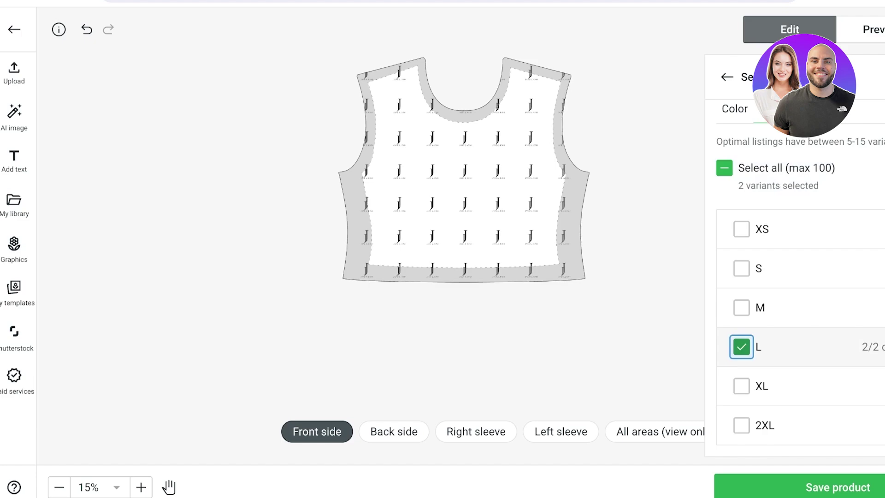
{"action": "left_click", "coordinate": [742, 347]}
{"action": "left_click", "coordinate": [871, 347]}
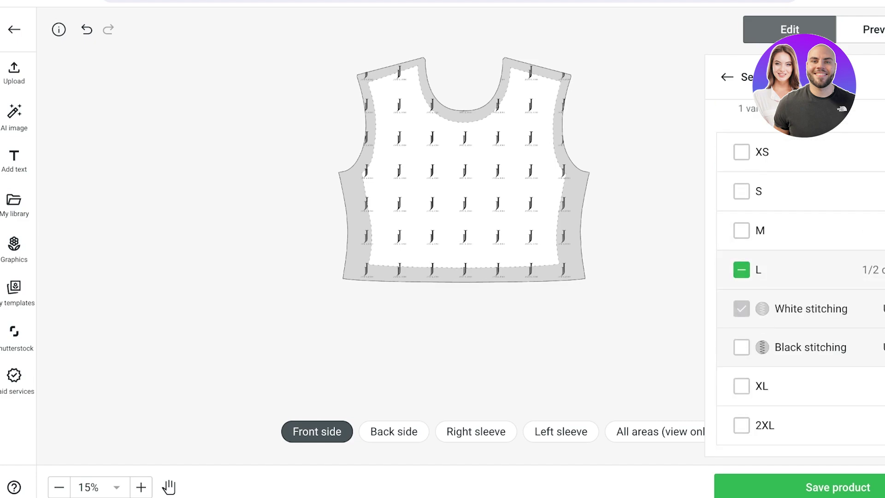
{"action": "left_click", "coordinate": [871, 269]}
{"action": "left_click", "coordinate": [741, 308]}
{"action": "left_click", "coordinate": [741, 268]}
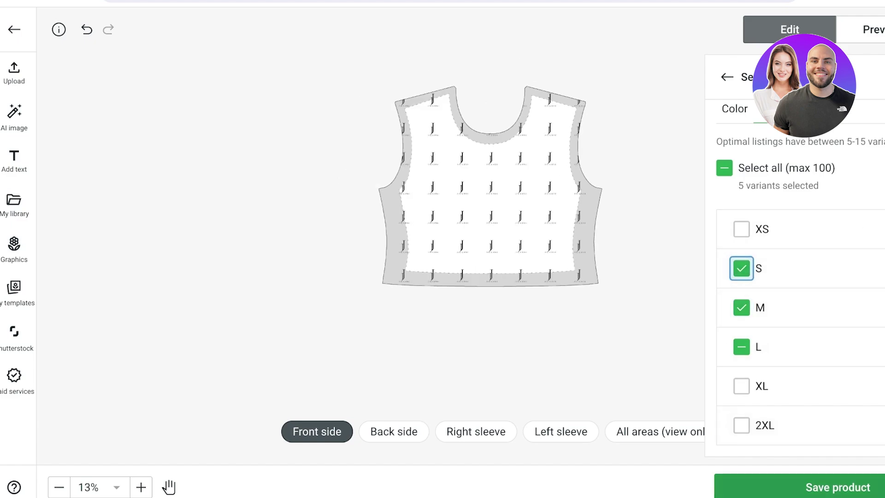
{"action": "left_click", "coordinate": [838, 487]}
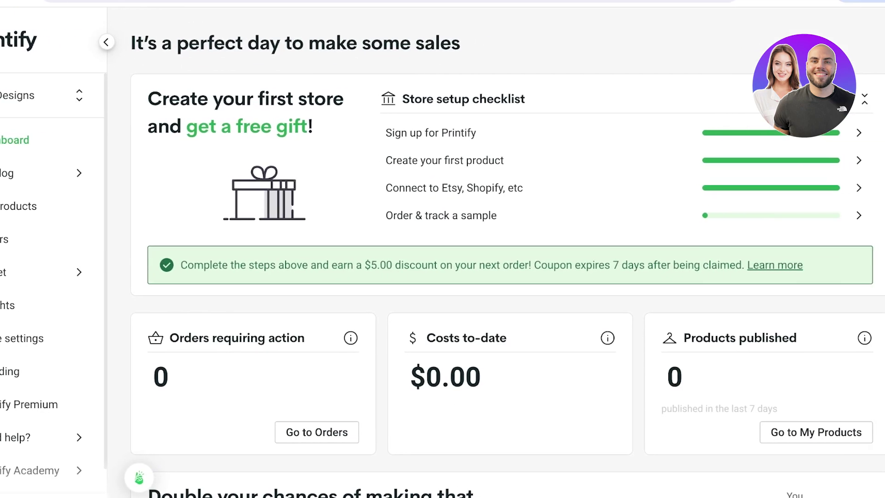
Open the Crop Tee (AOP) from the My products list.
{"action": "scroll", "coordinate": [461, 277], "scroll_direction": "down", "scroll_amount": 3}
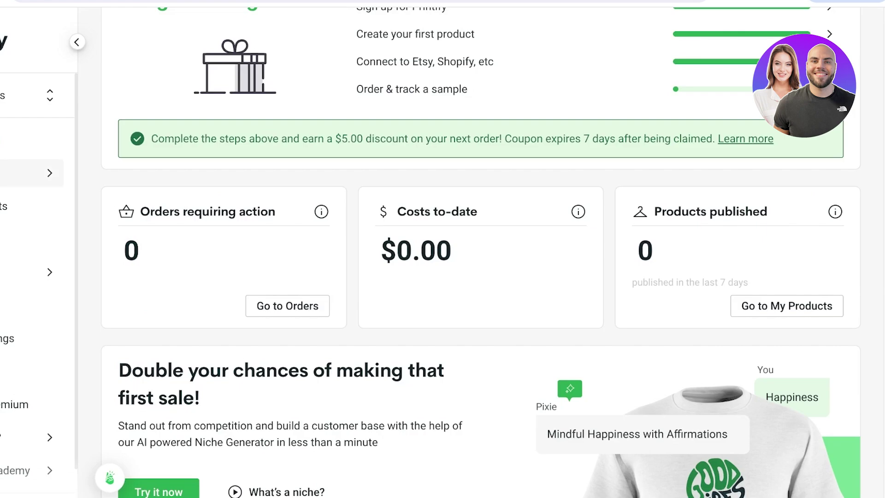
{"action": "left_click", "coordinate": [19, 206]}
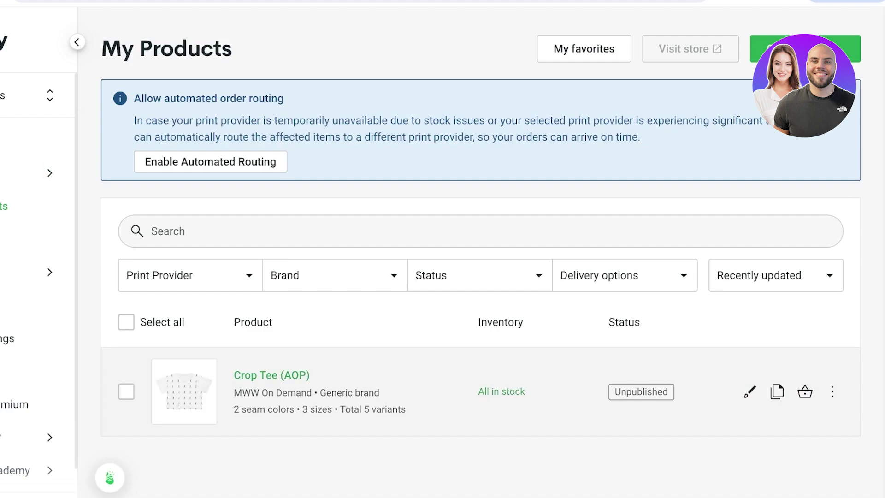
{"action": "left_click", "coordinate": [272, 375]}
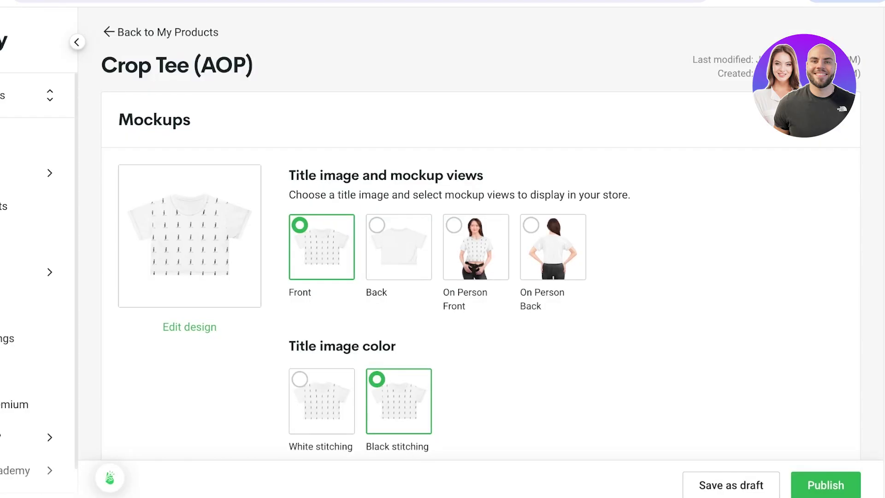
Set On Person Front as the title image, after briefly trying On Person Back.
{"action": "left_click", "coordinate": [476, 247]}
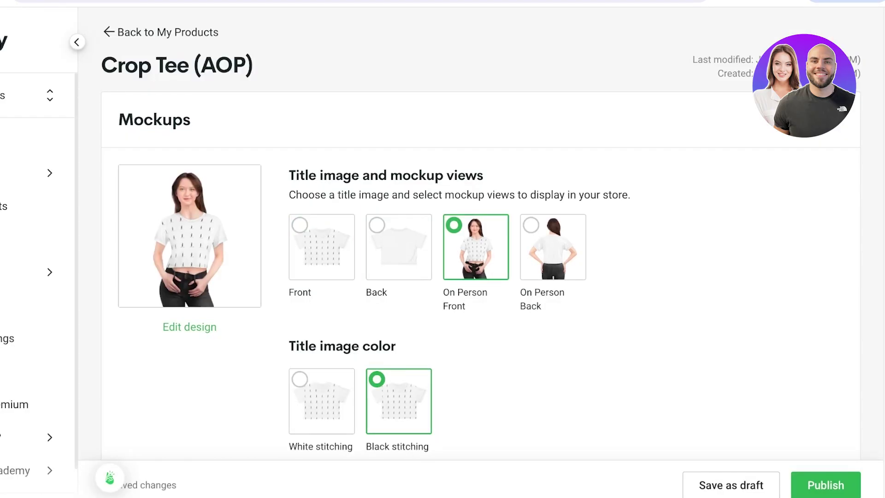
{"action": "scroll", "coordinate": [480, 239], "scroll_direction": "down", "scroll_amount": 3}
{"action": "scroll", "coordinate": [481, 240], "scroll_direction": "up", "scroll_amount": 3}
{"action": "scroll", "coordinate": [481, 240], "scroll_direction": "down", "scroll_amount": 1}
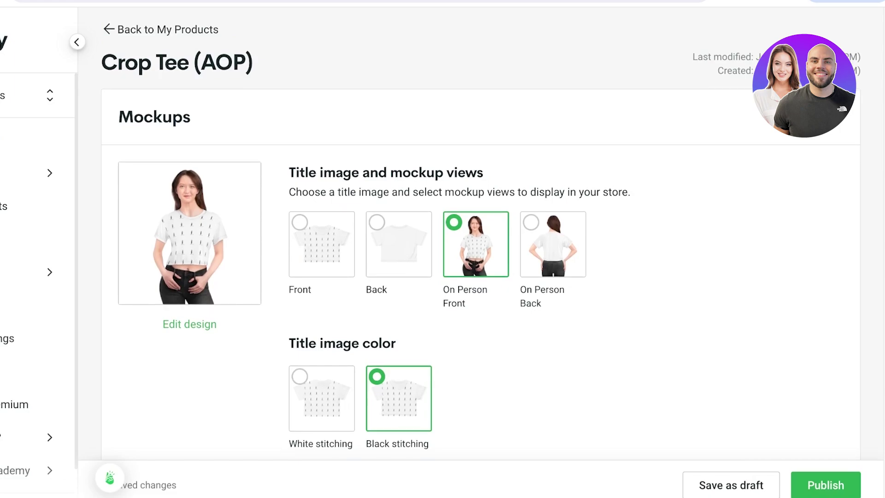
{"action": "left_click", "coordinate": [553, 244]}
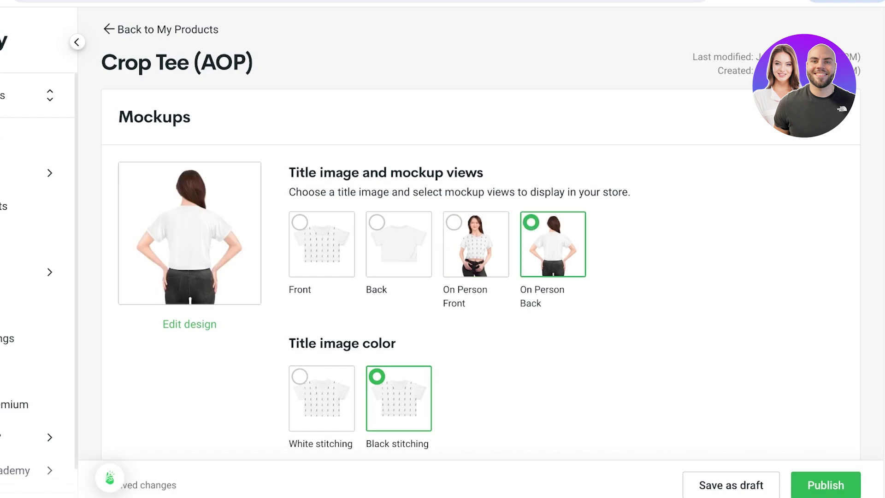
{"action": "left_click", "coordinate": [476, 244]}
Scroll through the listing details and reopen the product's design editor.
{"action": "scroll", "coordinate": [481, 239], "scroll_direction": "down", "scroll_amount": 15}
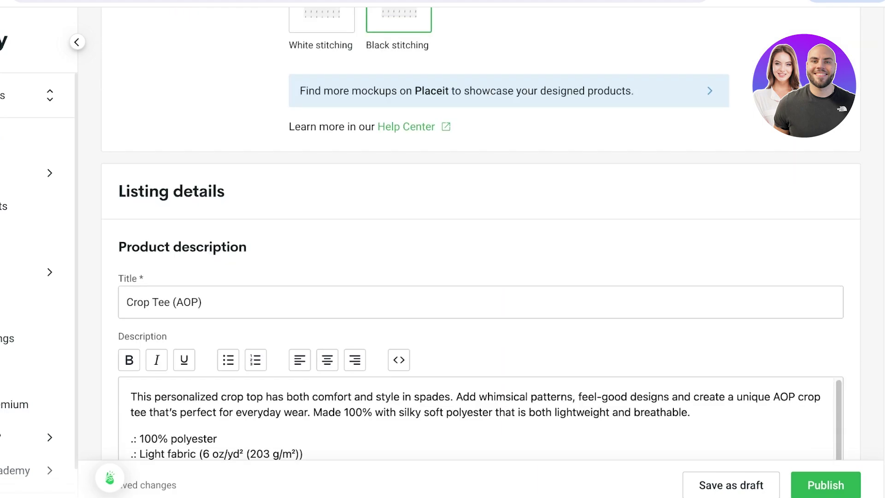
{"action": "scroll", "coordinate": [481, 240], "scroll_direction": "down", "scroll_amount": 6}
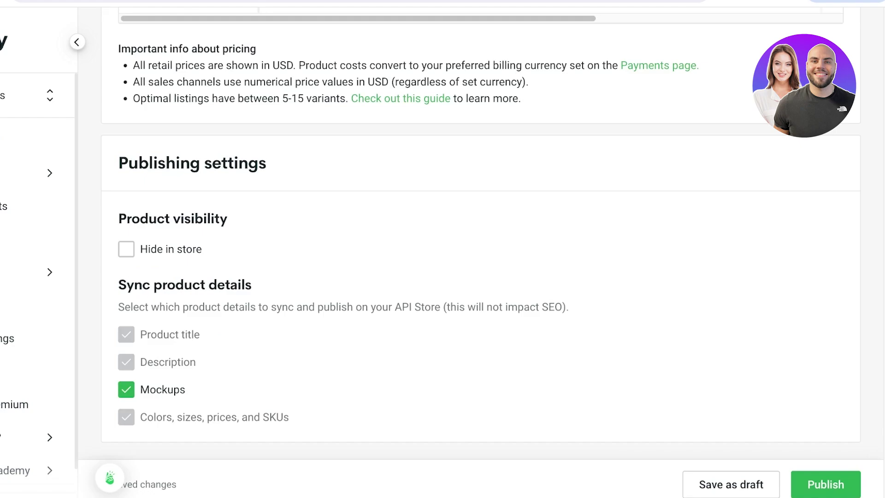
{"action": "scroll", "coordinate": [481, 240], "scroll_direction": "up", "scroll_amount": 8}
{"action": "scroll", "coordinate": [481, 239], "scroll_direction": "down", "scroll_amount": 2}
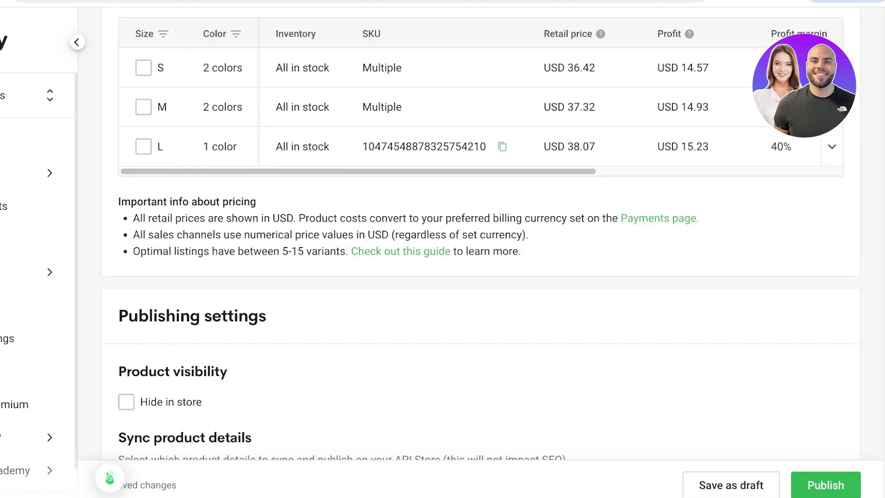
{"action": "scroll", "coordinate": [481, 240], "scroll_direction": "up", "scroll_amount": 15}
{"action": "scroll", "coordinate": [481, 240], "scroll_direction": "down", "scroll_amount": 8}
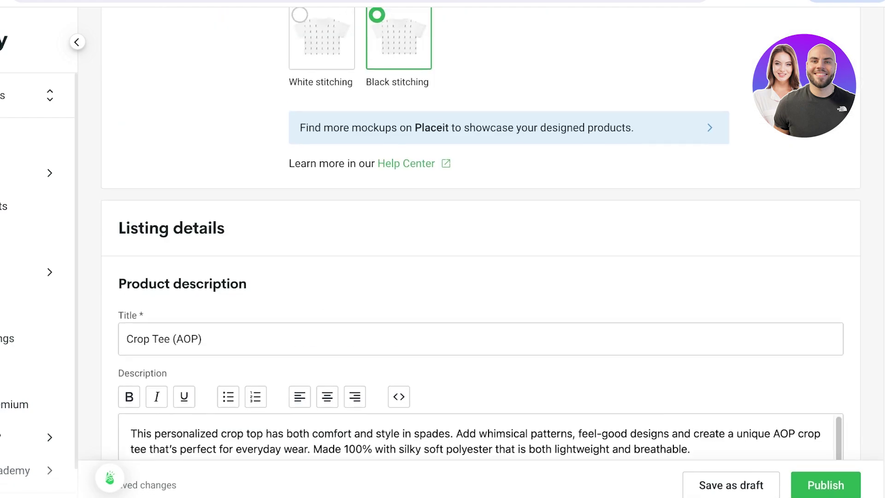
{"action": "scroll", "coordinate": [481, 240], "scroll_direction": "up", "scroll_amount": 4}
{"action": "scroll", "coordinate": [481, 239], "scroll_direction": "up", "scroll_amount": 4}
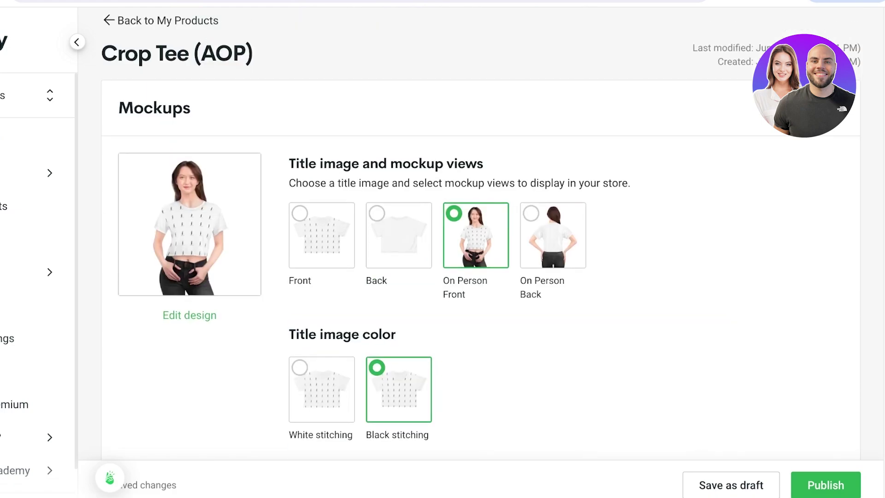
{"action": "left_click", "coordinate": [189, 315]}
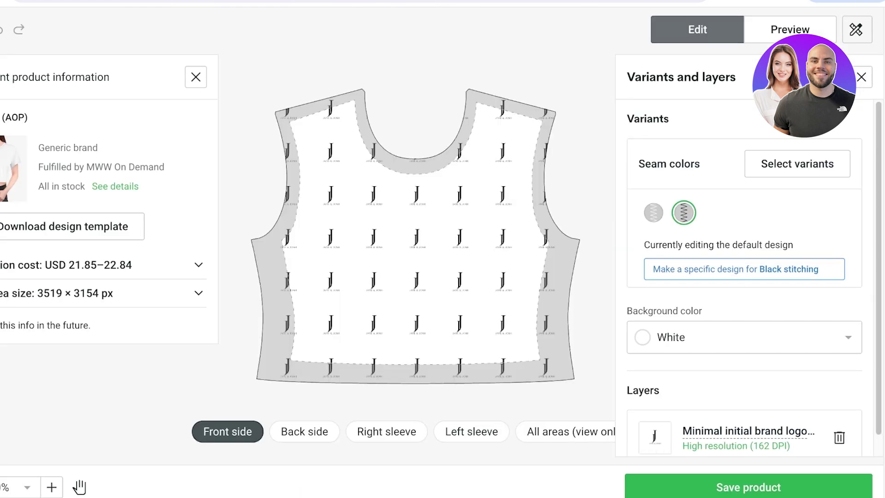
Step through the back and sleeve print areas, then return to the product details page.
{"action": "key", "text": "Right"}
{"action": "key", "text": "Right"}
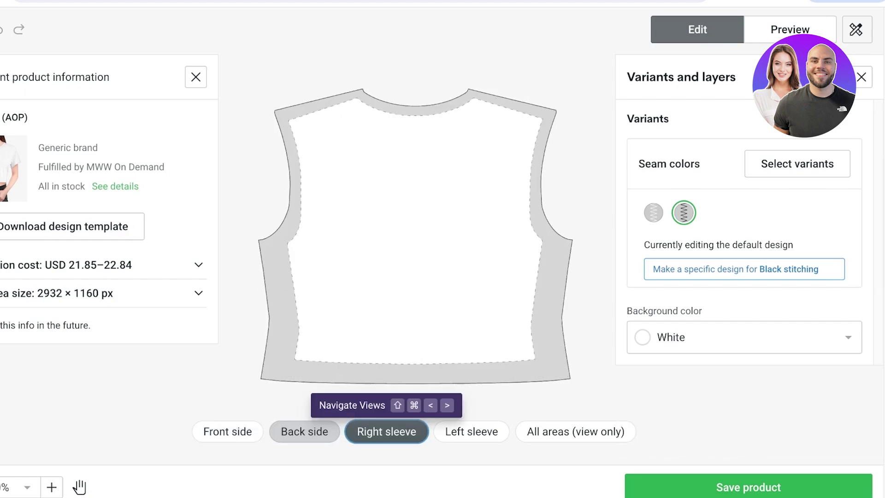
{"action": "key", "text": "Right"}
{"action": "key", "text": "Right"}
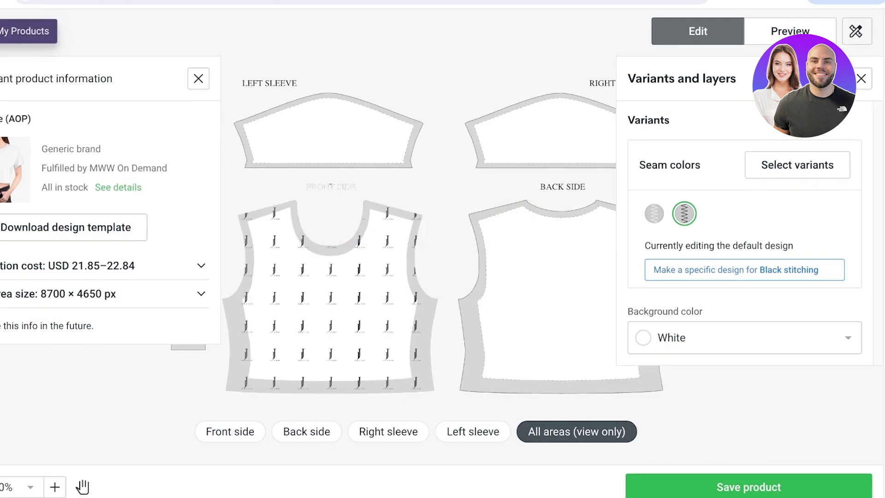
{"action": "left_click", "coordinate": [28, 29]}
{"action": "scroll", "coordinate": [516, 253], "scroll_direction": "down", "scroll_amount": 10}
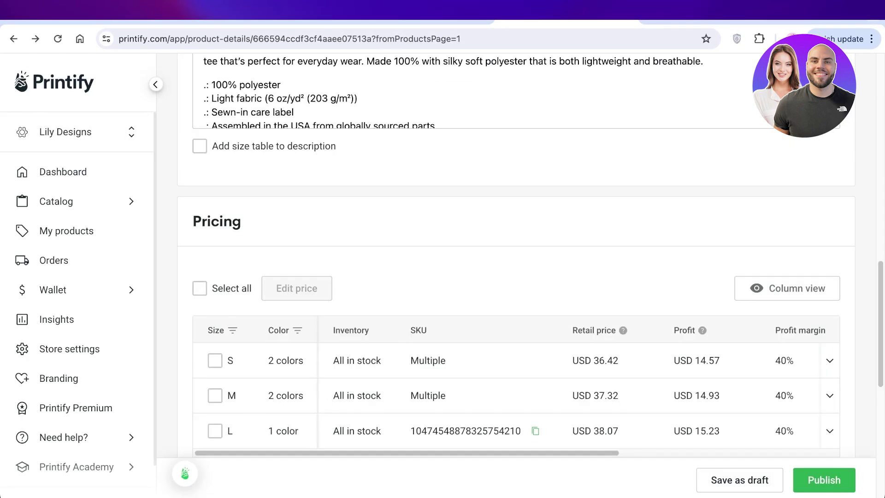
{"action": "scroll", "coordinate": [516, 253], "scroll_direction": "up", "scroll_amount": 10}
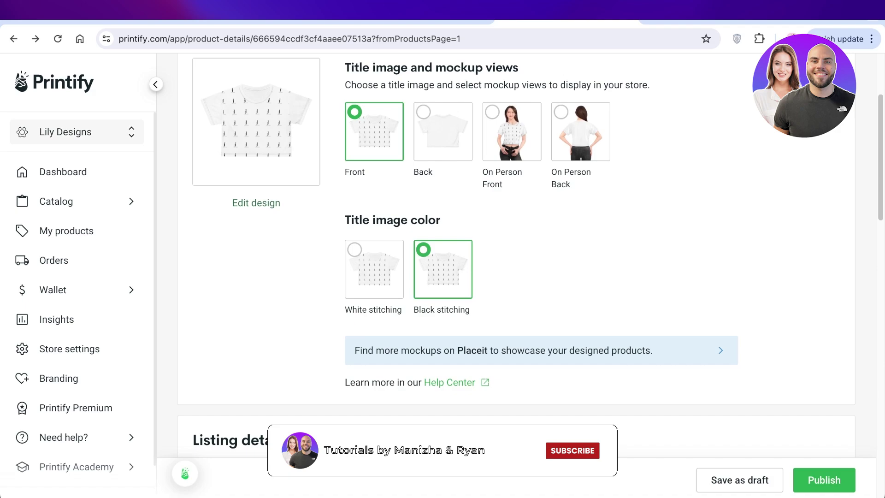
{"action": "scroll", "coordinate": [516, 254], "scroll_direction": "up", "scroll_amount": 3}
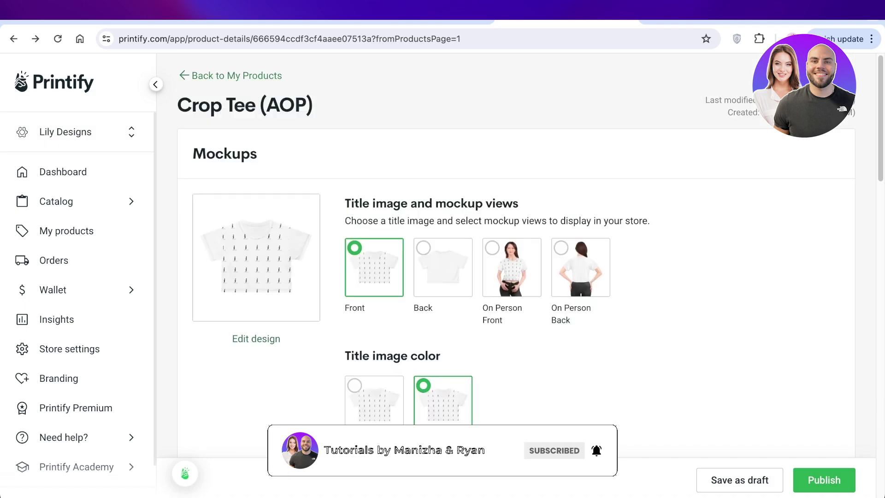